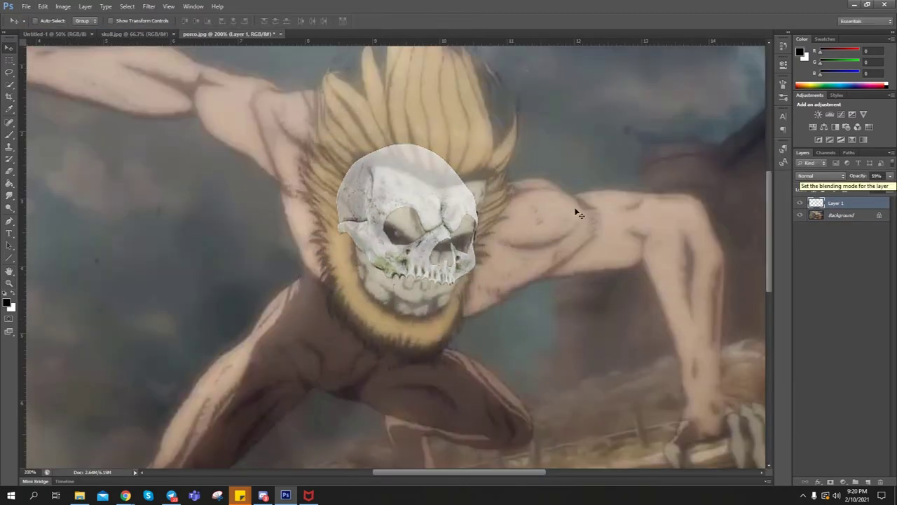
# - Warp the skull on Layer 1 so it curves over the titan's face, then commit
pyautogui.moveTo(410, 181); pyautogui.dragTo(359, 164)
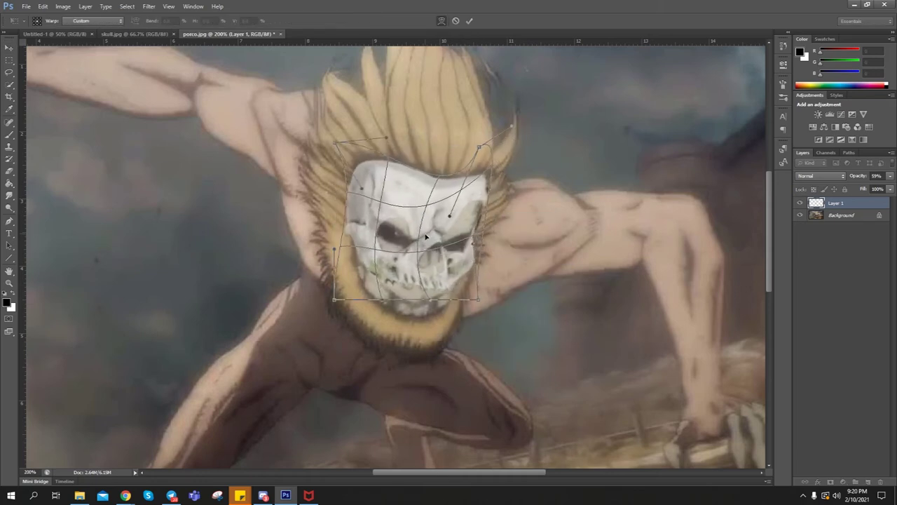
pyautogui.moveTo(359, 165); pyautogui.dragTo(475, 263)
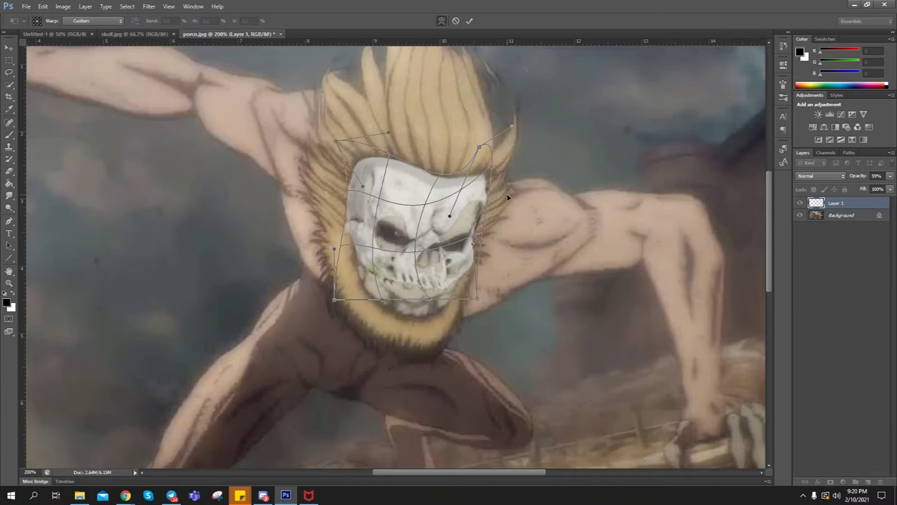
pyautogui.press('Return')
# - Erase the skull's top edge into the mane with a resized Eraser brush
pyautogui.press('e')
pyautogui.rightClick(548, 183)
pyautogui.press('Return')
pyautogui.moveTo(421, 172); pyautogui.dragTo(479, 179)
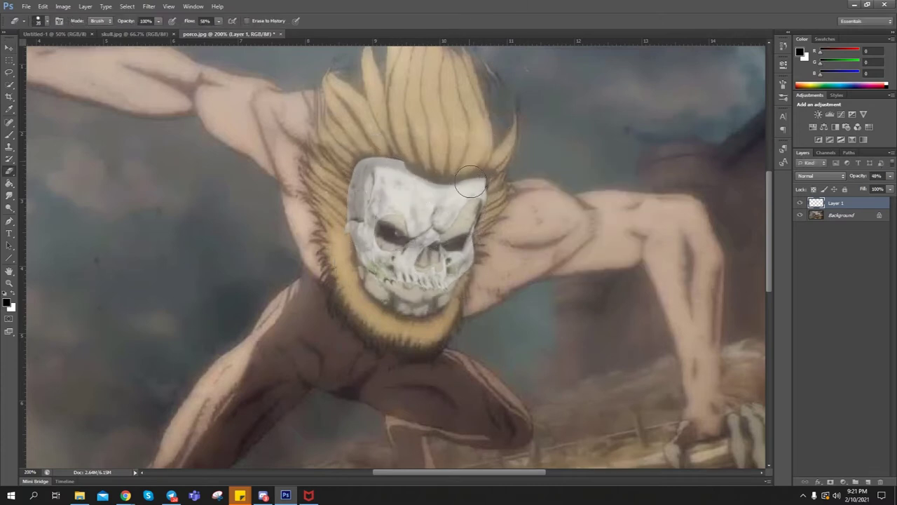
# - Raise the skull layer's opacity and sample the skull's forehead as the Clone Stamp source
pyautogui.moveTo(859, 176); pyautogui.dragTo(857, 178)
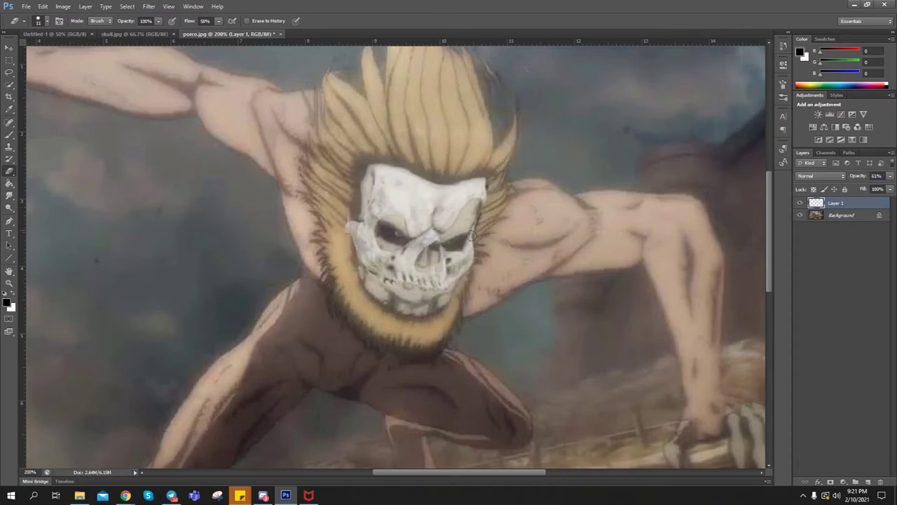
pyautogui.press('s')
pyautogui.keyDown('alt'); pyautogui.click(402, 200); pyautogui.keyUp('alt')
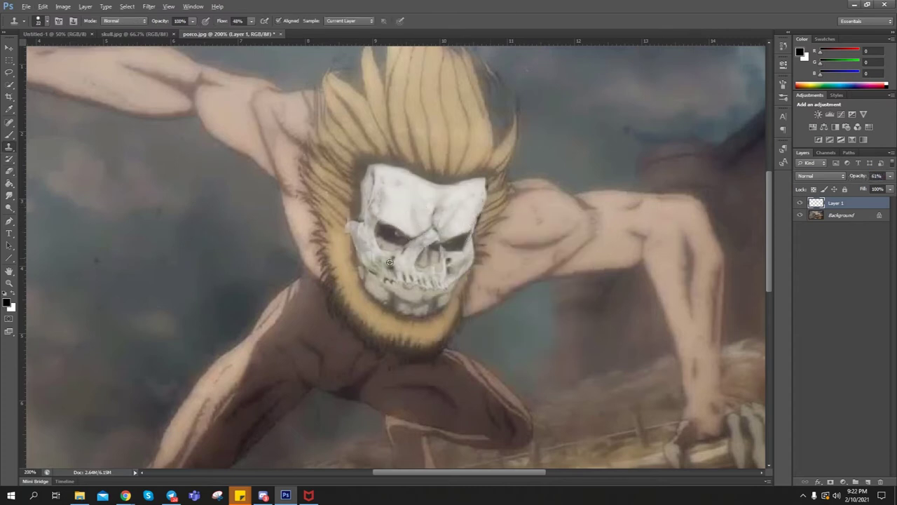
pyautogui.moveTo(857, 176); pyautogui.dragTo(872, 178)
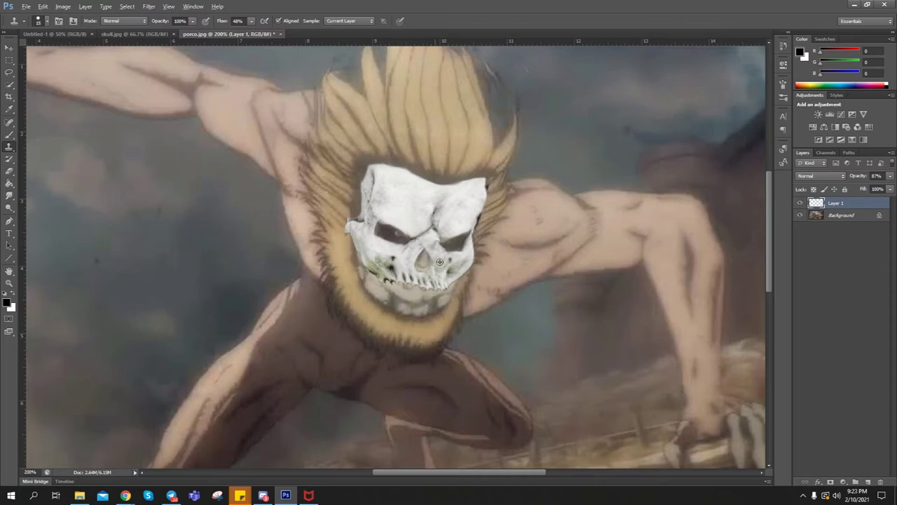
# - Erase skull edges, comparing the layer at 37%, 10% and 90% opacity
pyautogui.write('37')
pyautogui.press('Return')
pyautogui.press('e')
pyautogui.rightClick(505, 259)
pyautogui.press('Escape')
pyautogui.write('10')
pyautogui.press('Return')
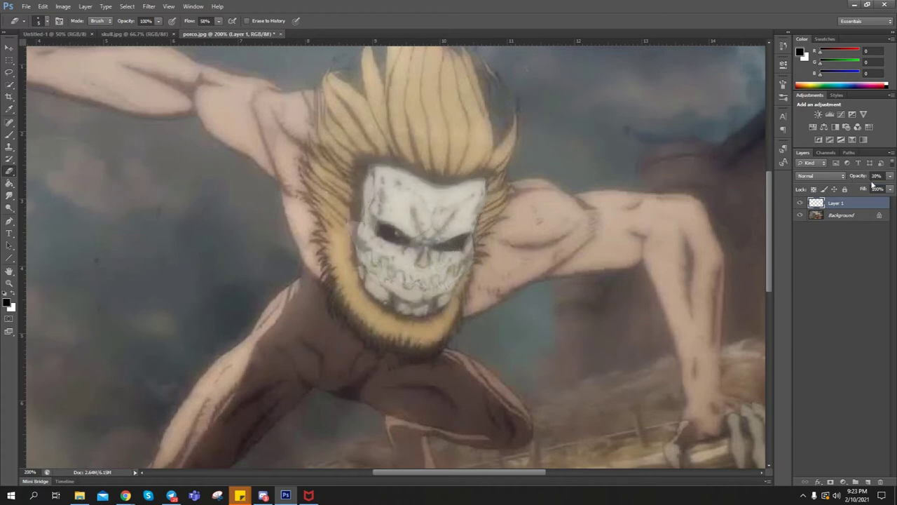
pyautogui.write('90')
pyautogui.press('Return')
# - Clone-stamp skull texture over the blotchy patches with an adjusted brush
pyautogui.press('s')
pyautogui.rightClick(488, 232)
pyautogui.press('Return')
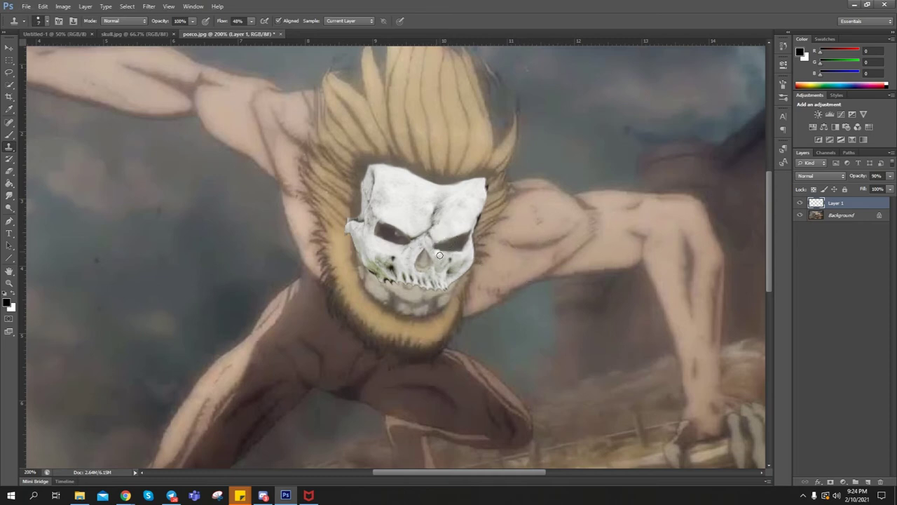
pyautogui.rightClick(391, 243)
pyautogui.press('Escape')
# - Erase more skull edges, checking the layer at 48%, 96% and 79% opacity
pyautogui.write('e48')
pyautogui.press('Return')
pyautogui.write('96')
pyautogui.press('Return')
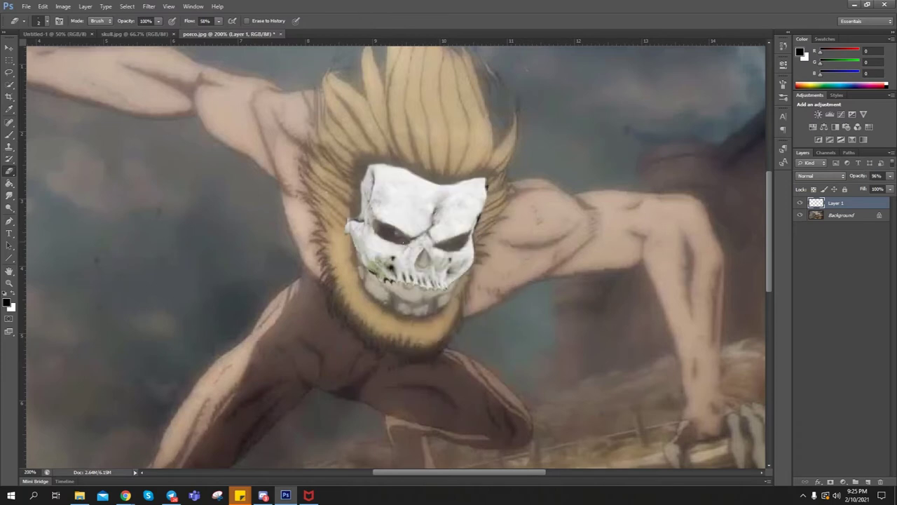
pyautogui.write('79')
pyautogui.press('Return')
pyautogui.press('s')
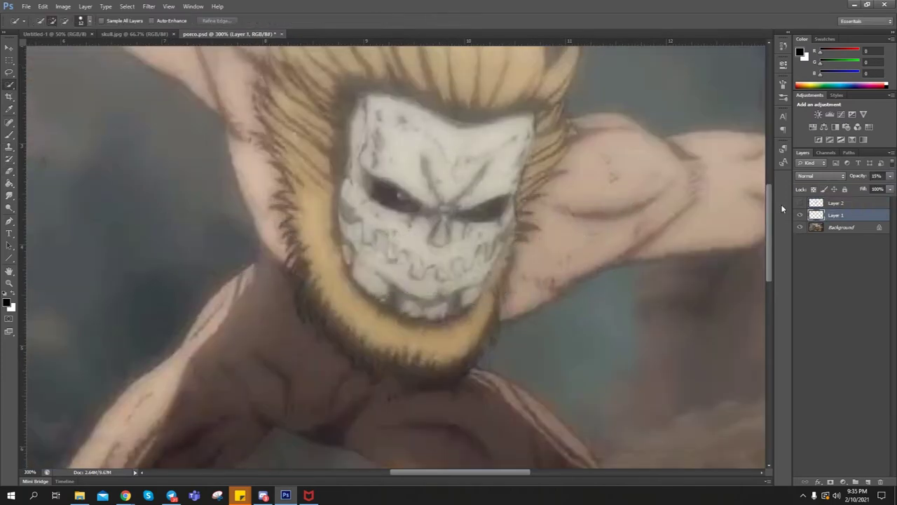
# - Warp the teeth layer into a wide grin following the jaw
pyautogui.hotkey('ctrl', 't')
pyautogui.rightClick(497, 256)
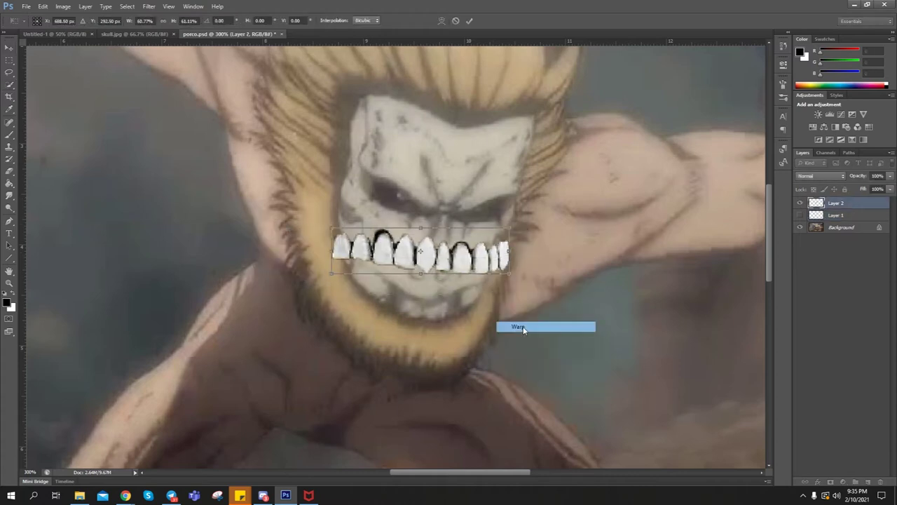
pyautogui.click(533, 327)
pyautogui.moveTo(332, 228); pyautogui.dragTo(344, 204)
pyautogui.moveTo(508, 228); pyautogui.dragTo(490, 220)
pyautogui.moveTo(453, 277); pyautogui.dragTo(452, 294)
pyautogui.moveTo(350, 236)
pyautogui.mouseDown()
pyautogui.moveTo(373, 238)
pyautogui.moveTo(435, 286)
pyautogui.mouseUp()
pyautogui.moveTo(491, 238); pyautogui.dragTo(490, 257)
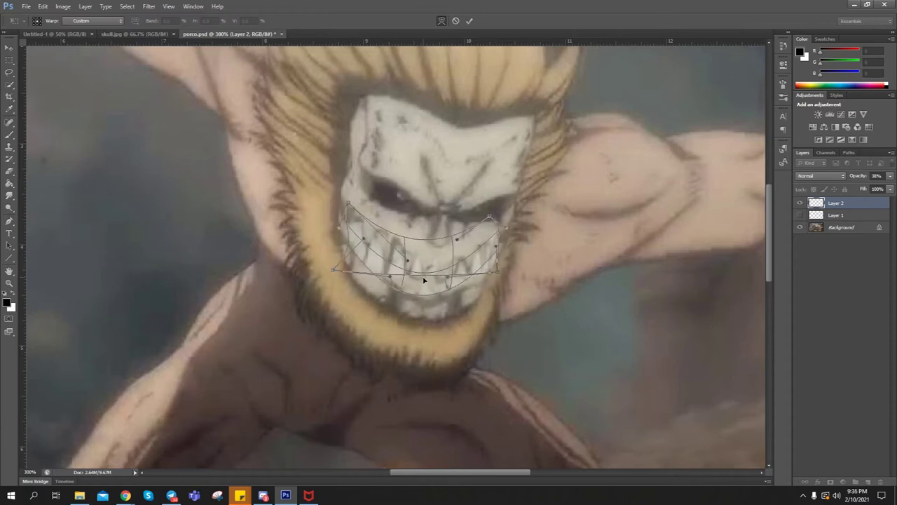
pyautogui.press('Return')
# - Set the teeth layer to 27%, then 39% opacity, zoomed in on the teeth for cloning
pyautogui.write('27')
pyautogui.press('Return')
pyautogui.press('s')
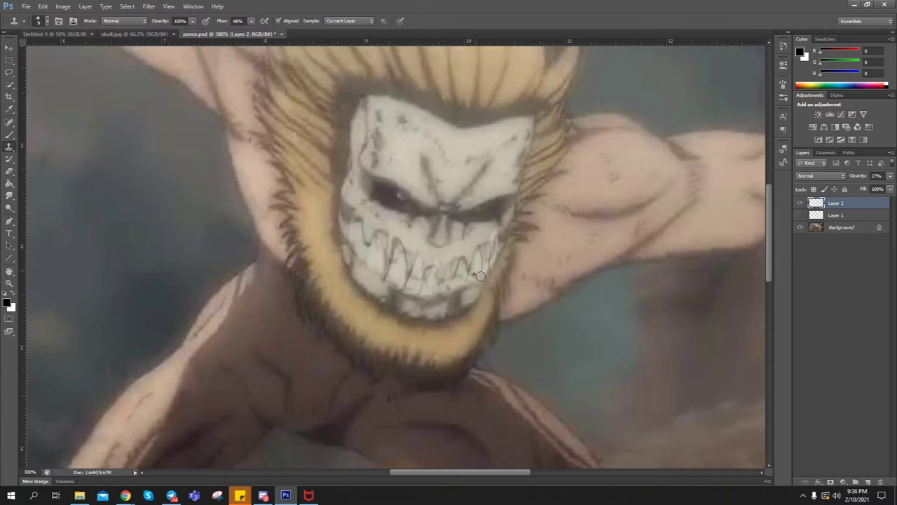
pyautogui.press('z')
pyautogui.click(393, 265)
pyautogui.click(393, 265)
pyautogui.press('1')
pyautogui.press('3')
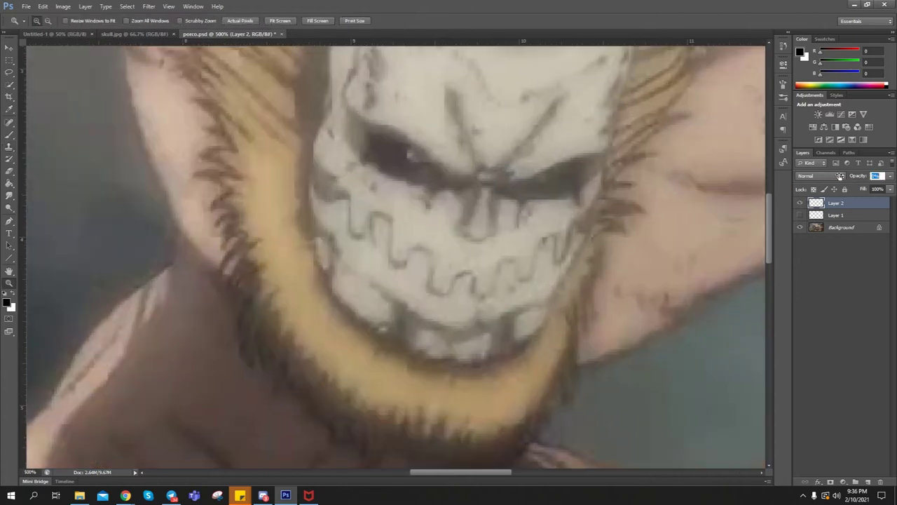
pyautogui.press('3')
pyautogui.press('9')
pyautogui.press('s')
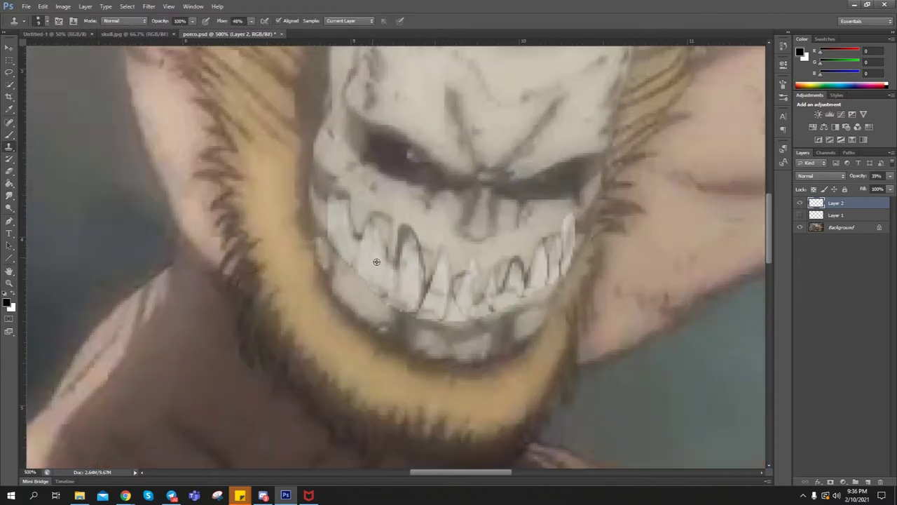
# - Clone-stamp the teeth at 58% opacity, then zoom out and set opacity to 85%
pyautogui.rightClick(634, 283)
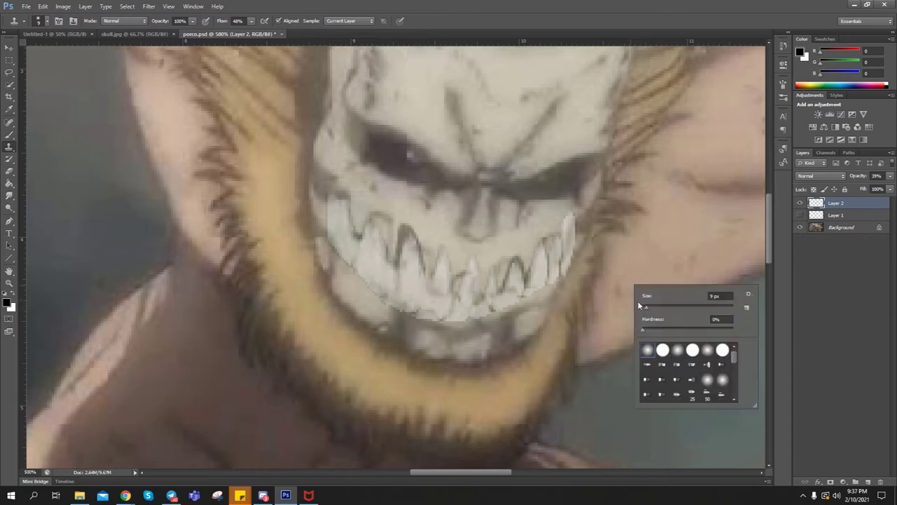
pyautogui.press('Escape')
pyautogui.scroll(1, 463, 309)
pyautogui.press('5')
pyautogui.press('8')
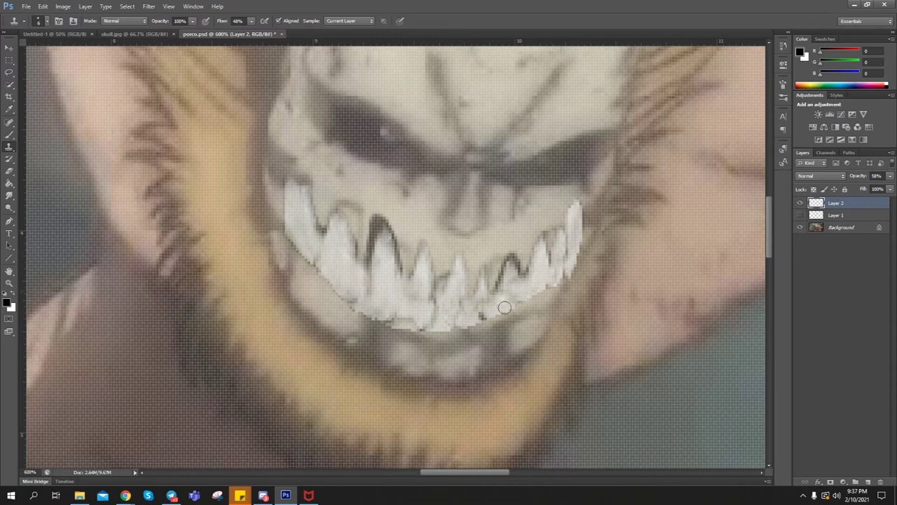
pyautogui.press('z')
pyautogui.keyDown('alt'); pyautogui.click(522, 287); pyautogui.keyUp('alt')
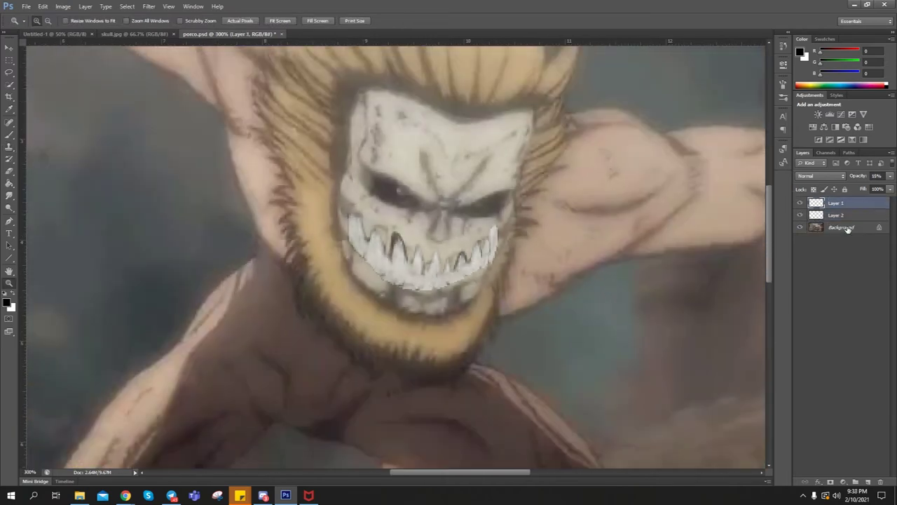
pyautogui.press('8')
pyautogui.press('5')
# - Re-warp the teeth's right side and lower edge, then toggle the layer's visibility to compare
pyautogui.click(463, 261)
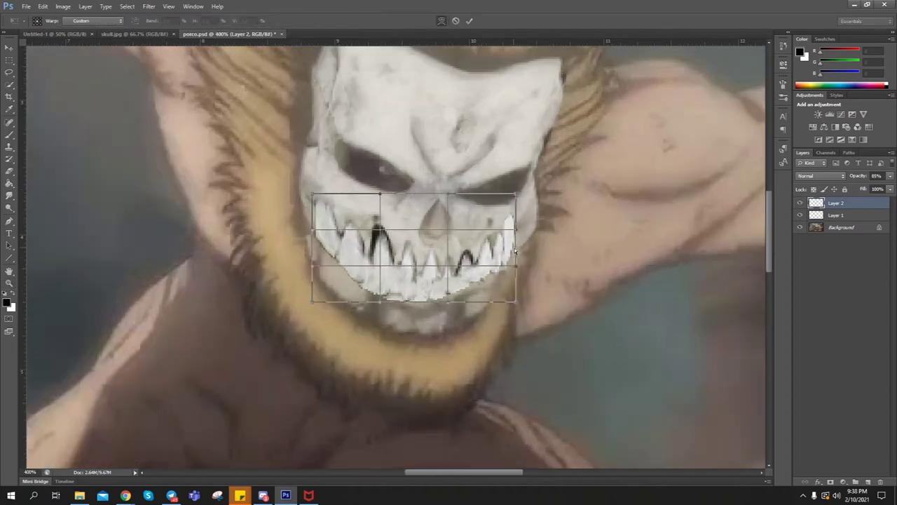
pyautogui.moveTo(522, 258)
pyautogui.mouseDown()
pyautogui.moveTo(532, 213)
pyautogui.moveTo(517, 250)
pyautogui.mouseUp()
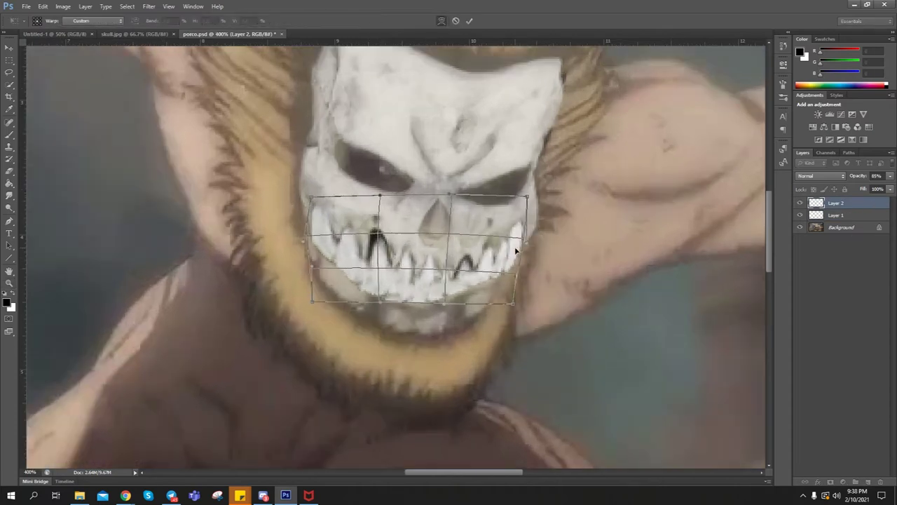
pyautogui.moveTo(495, 280); pyautogui.dragTo(517, 291)
pyautogui.click(469, 21)
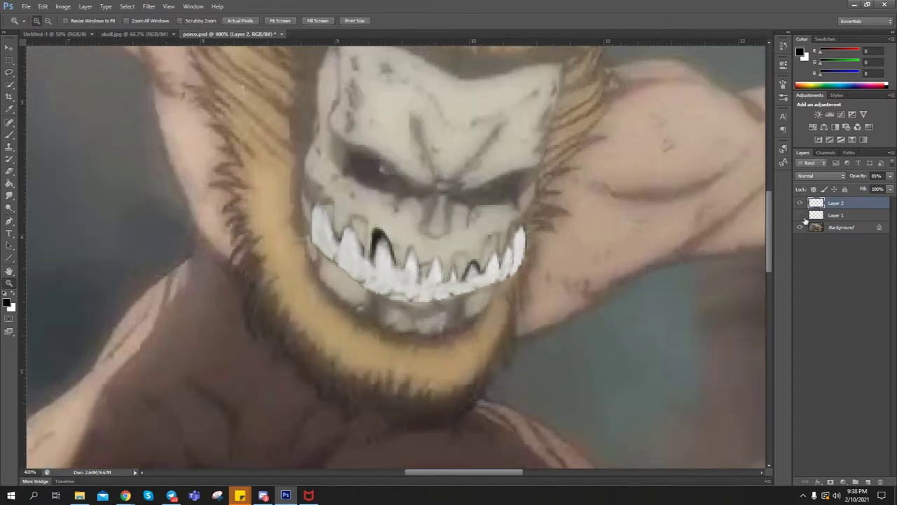
pyautogui.press('z')
pyautogui.keyDown('alt'); pyautogui.click(580, 239); pyautogui.keyUp('alt')
pyautogui.click(580, 239)
pyautogui.rightClick(591, 274)
pyautogui.click(800, 215)
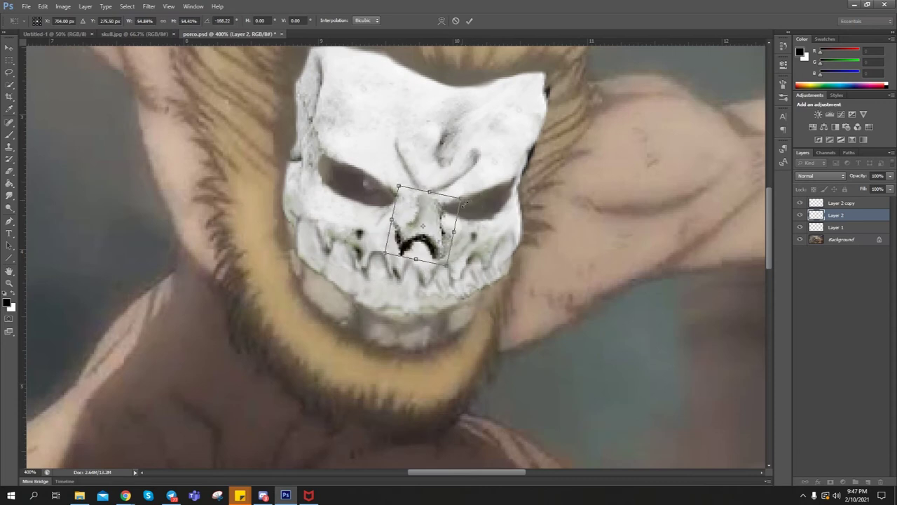
# - Nudge the dark nose strokes into place, then show the original skull and hide the white copy
pyautogui.moveTo(429, 241); pyautogui.dragTo(427, 235)
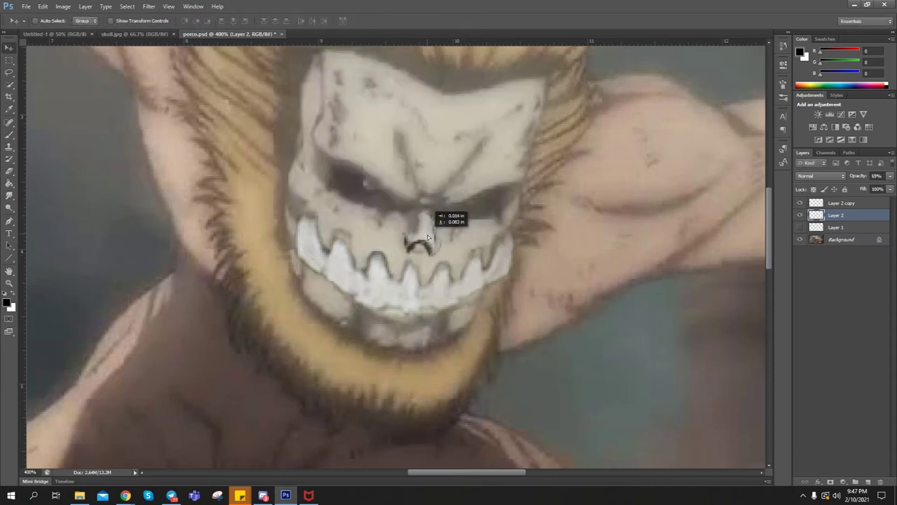
pyautogui.hotkey('ctrl', 't')
pyautogui.press('Return')
pyautogui.press('e')
pyautogui.rightClick(437, 271)
pyautogui.press('Escape')
pyautogui.click(800, 226)
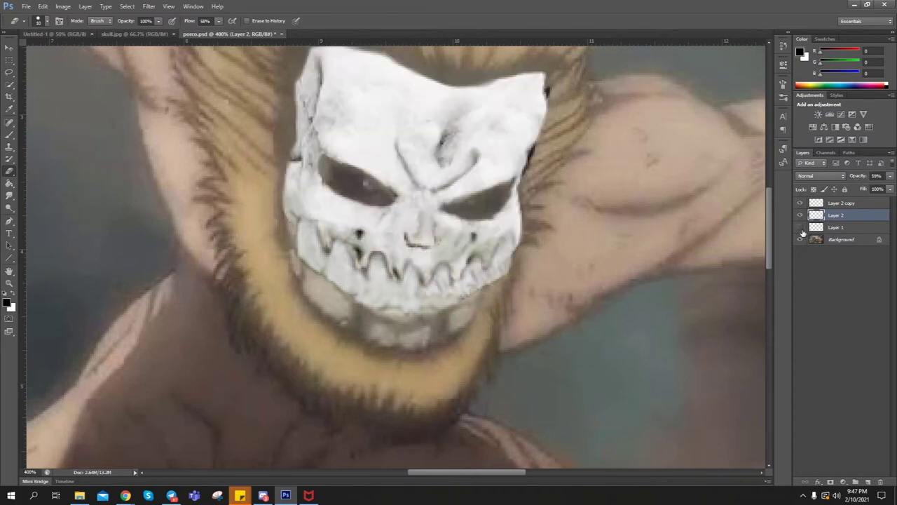
pyautogui.click(800, 203)
# - On a new layer, trim a white patch, shrink it onto the nose and flip it horizontally
pyautogui.hotkey('ctrl', 'shift', 'alt', 'n')
pyautogui.hotkey('ctrl', 't')
pyautogui.moveTo(452, 231)
pyautogui.mouseDown()
pyautogui.moveTo(645, 203)
pyautogui.moveTo(606, 149)
pyautogui.mouseUp()
pyautogui.press('Return')
pyautogui.moveTo(520, 193); pyautogui.dragTo(582, 224)
pyautogui.hotkey('ctrl', 't')
pyautogui.moveTo(547, 175)
pyautogui.mouseDown()
pyautogui.moveTo(522, 150)
pyautogui.moveTo(423, 191)
pyautogui.moveTo(425, 204)
pyautogui.mouseUp()
pyautogui.rightClick(431, 203)
pyautogui.click(483, 341)
pyautogui.press('Return')
# - Show the white skull copy again, then nudge the white patch into place on the nose
pyautogui.click(799, 203)
pyautogui.moveTo(431, 193); pyautogui.dragTo(432, 198)
pyautogui.press('e')
pyautogui.rightClick(489, 215)
pyautogui.press('Escape')
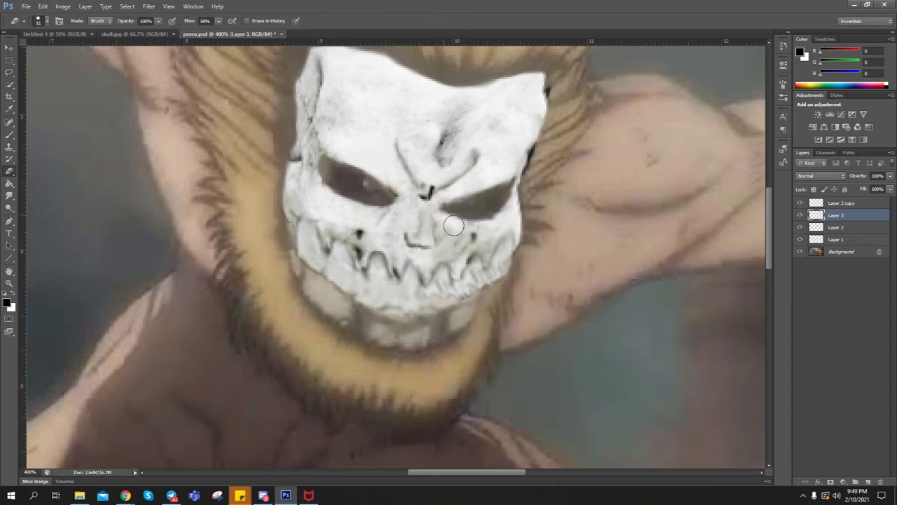
pyautogui.press('v')
pyautogui.moveTo(451, 203); pyautogui.dragTo(432, 200)
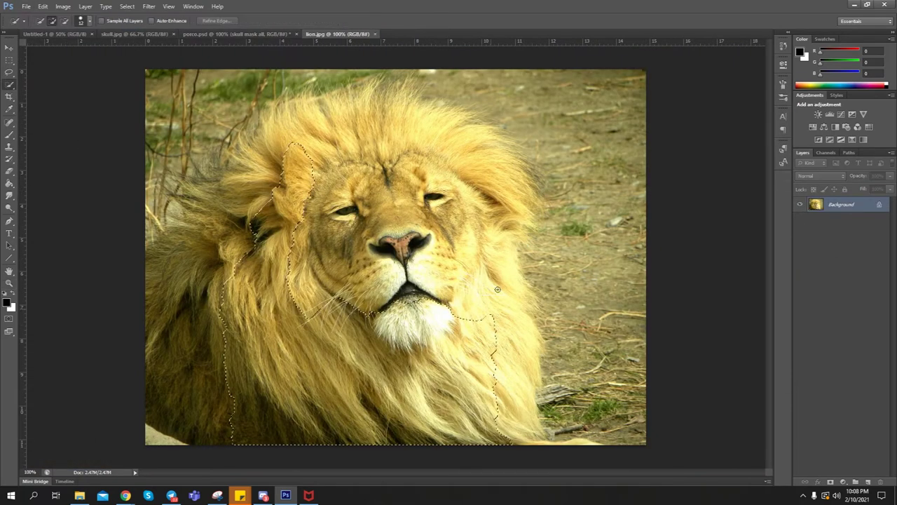
# - Select the lion, then shrink, rotate and move it onto the titan's head
pyautogui.moveTo(498, 289); pyautogui.dragTo(395, 293)
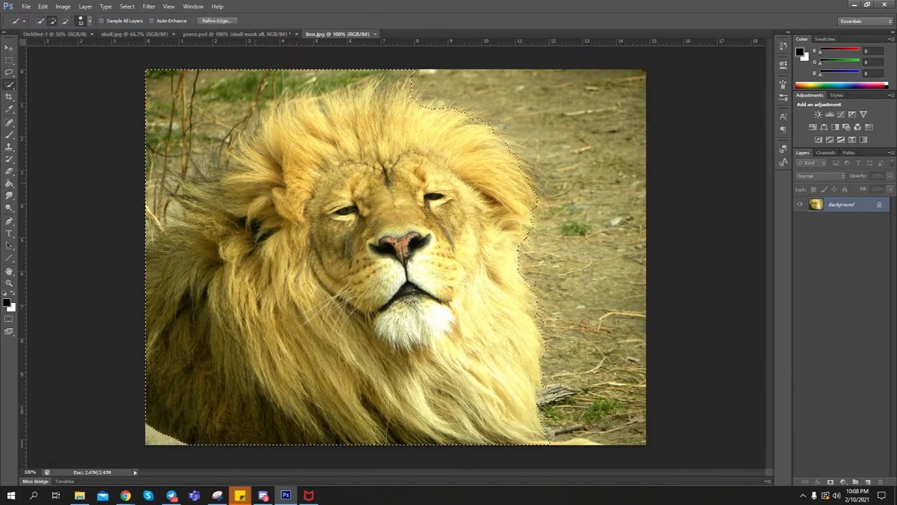
pyautogui.moveTo(277, 403); pyautogui.dragTo(242, 399)
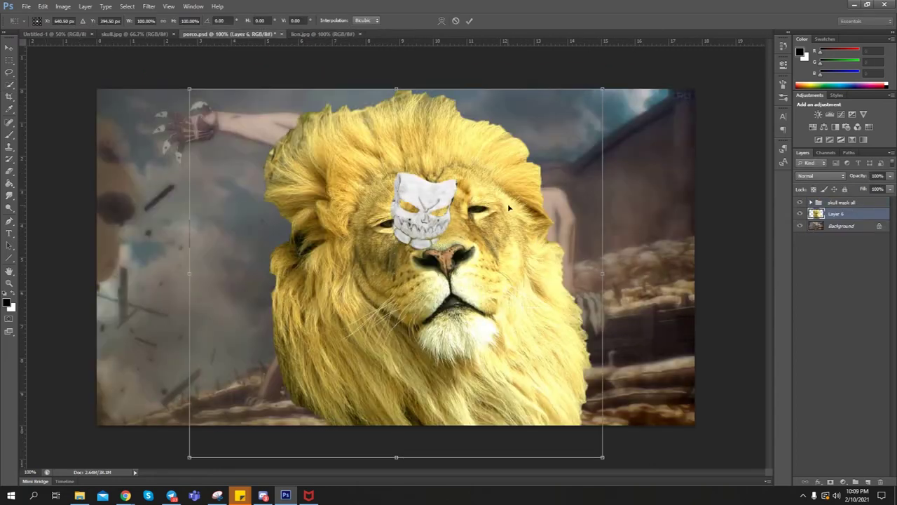
pyautogui.moveTo(857, 175); pyautogui.dragTo(834, 176)
pyautogui.moveTo(602, 457)
pyautogui.mouseDown()
pyautogui.moveTo(449, 315)
pyautogui.moveTo(533, 301)
pyautogui.mouseUp()
pyautogui.moveTo(420, 232)
pyautogui.mouseDown()
pyautogui.moveTo(505, 200)
pyautogui.moveTo(510, 175)
pyautogui.mouseUp()
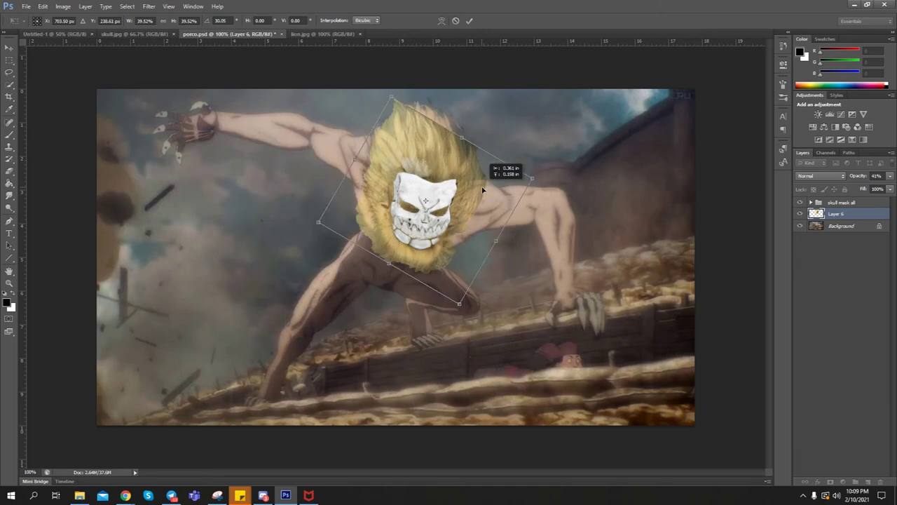
pyautogui.press('Return')
# - Zoom in on the head, hide the skull mask group and set the lion layer to 74% opacity
pyautogui.press('z')
pyautogui.click(475, 156)
pyautogui.scroll(1, 475, 156)
pyautogui.click(800, 202)
pyautogui.press('7')
# - Clone-stamp fur over the lion's eyes with a resized brush
pyautogui.press('4')
pyautogui.press('s')
pyautogui.rightClick(438, 223)
pyautogui.keyDown('alt'); pyautogui.click(364, 182); pyautogui.keyUp('alt')
pyautogui.moveTo(391, 222); pyautogui.dragTo(384, 210)
# - Clone fur over the lion's face and nose, then enlarge the brush
pyautogui.moveTo(329, 252)
pyautogui.mouseDown()
pyautogui.moveTo(344, 277)
pyautogui.moveTo(306, 311)
pyautogui.mouseUp()
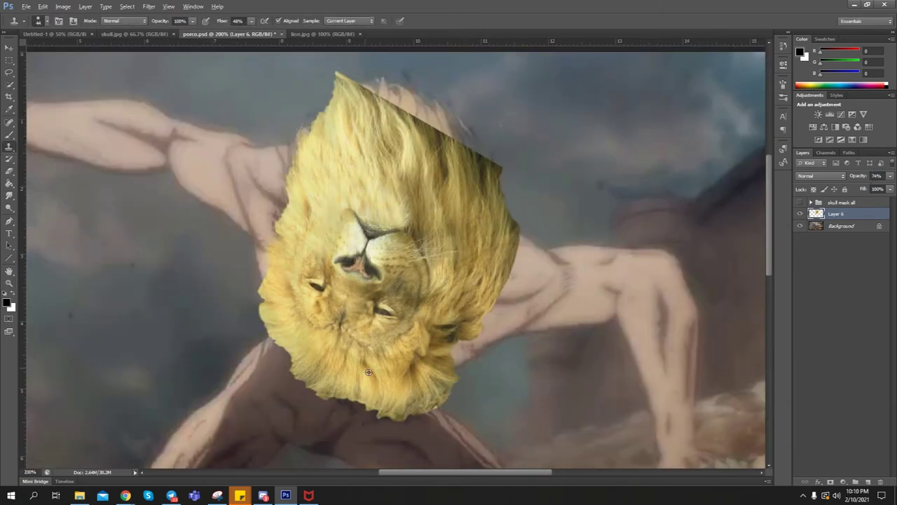
pyautogui.moveTo(409, 357); pyautogui.dragTo(331, 371)
pyautogui.moveTo(304, 332)
pyautogui.mouseDown()
pyautogui.moveTo(351, 252)
pyautogui.moveTo(414, 210)
pyautogui.moveTo(393, 351)
pyautogui.moveTo(427, 292)
pyautogui.mouseUp()
pyautogui.rightClick(427, 292)
pyautogui.press('Return')
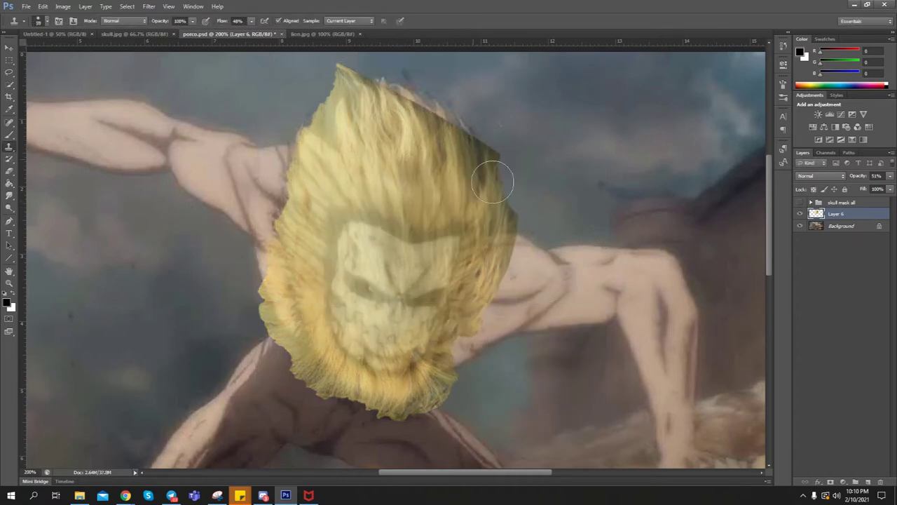
# - Clone fur over the light patch on top of the lion's head
pyautogui.moveTo(382, 77); pyautogui.dragTo(420, 133)
pyautogui.moveTo(400, 91); pyautogui.dragTo(466, 158)
pyautogui.moveTo(442, 105); pyautogui.dragTo(490, 182)
pyautogui.moveTo(368, 67); pyautogui.dragTo(421, 148)
pyautogui.rightClick(585, 175)
pyautogui.press('Escape')
# - Erase mane edges beside the face and stray top hairs, then restore the layer to 100% opacity
pyautogui.press('e')
pyautogui.rightClick(641, 256)
pyautogui.press('Return')
pyautogui.moveTo(268, 316); pyautogui.dragTo(281, 349)
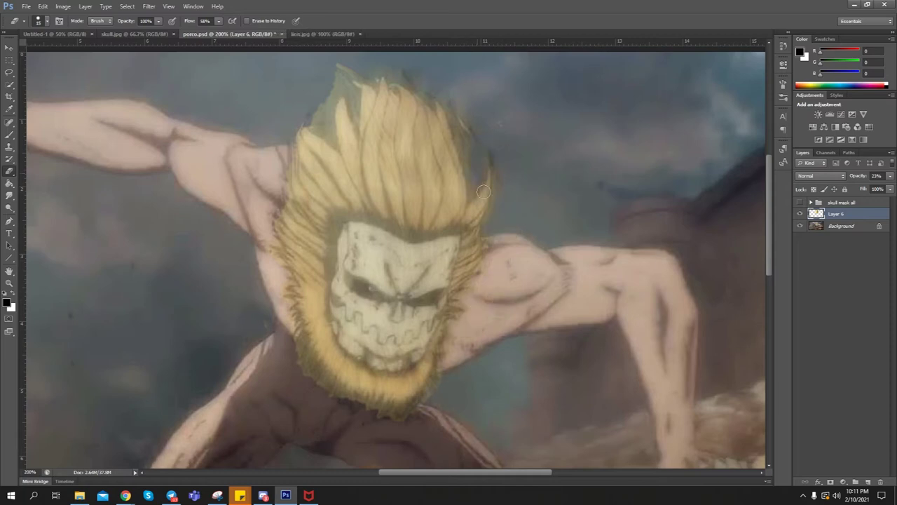
pyautogui.moveTo(851, 177); pyautogui.dragTo(857, 180)
pyautogui.moveTo(332, 130); pyautogui.dragTo(376, 74)
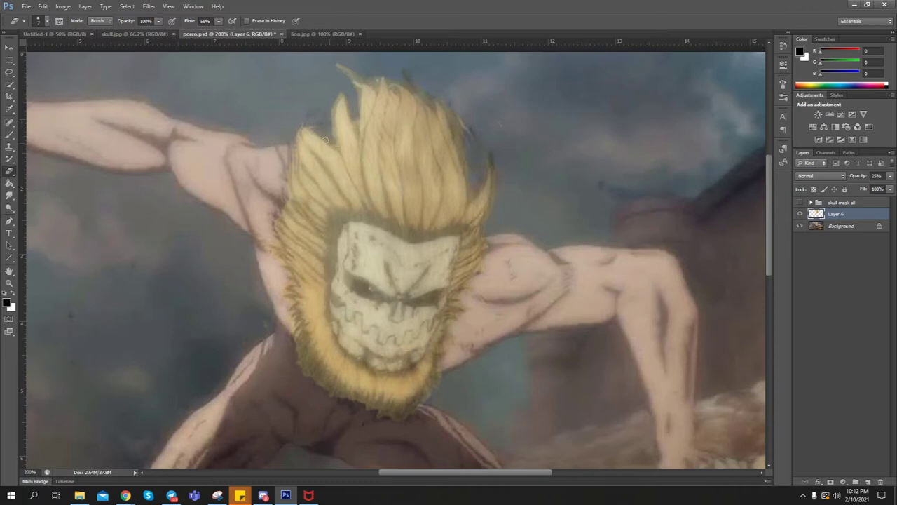
pyautogui.moveTo(857, 176); pyautogui.dragTo(877, 178)
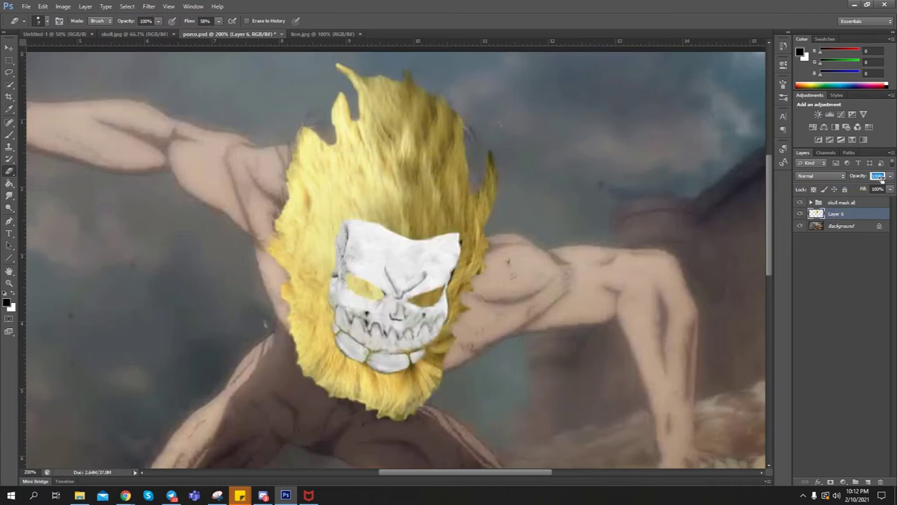
pyautogui.click(843, 482)
# - Darken the lion mane with clipped Levels and Brightness/Contrast adjustment layers
pyautogui.click(834, 319)
pyautogui.moveTo(761, 182); pyautogui.dragTo(737, 182)
pyautogui.moveTo(659, 155); pyautogui.dragTo(716, 159)
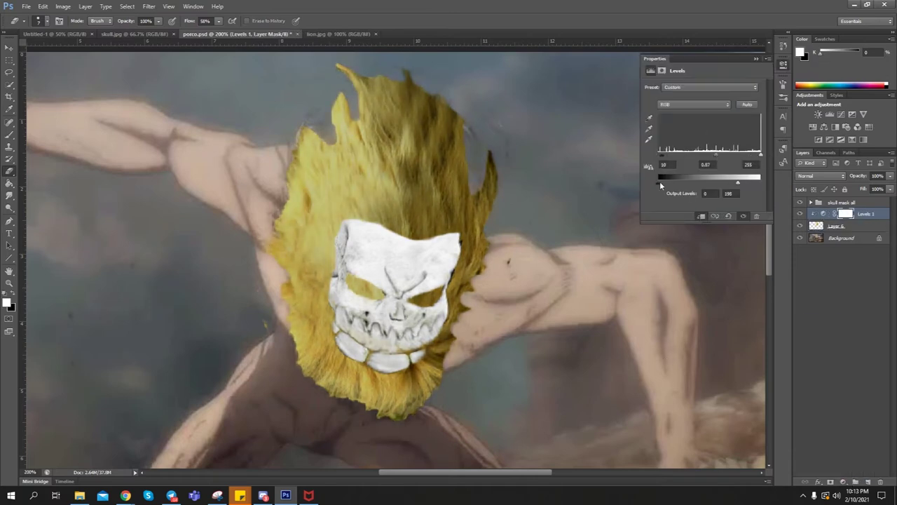
pyautogui.click(843, 483)
pyautogui.click(835, 316)
pyautogui.moveTo(703, 110)
pyautogui.mouseDown()
pyautogui.moveTo(696, 112)
pyautogui.moveTo(733, 131)
pyautogui.mouseUp()
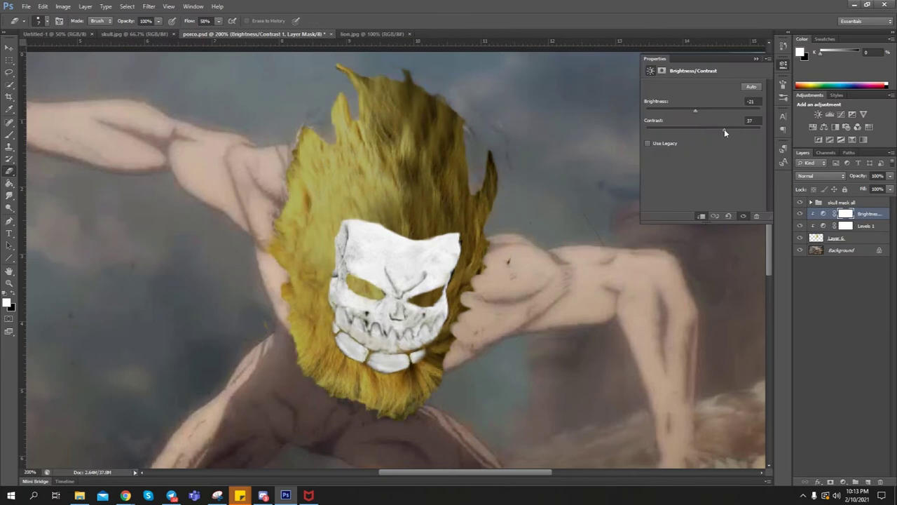
# - Colorize the mane layer with Hue/Saturation, shifting it toward olive brown
pyautogui.click(836, 237)
pyautogui.hotkey('ctrl', 'u')
pyautogui.click(762, 274)
pyautogui.moveTo(620, 220); pyautogui.dragTo(629, 220)
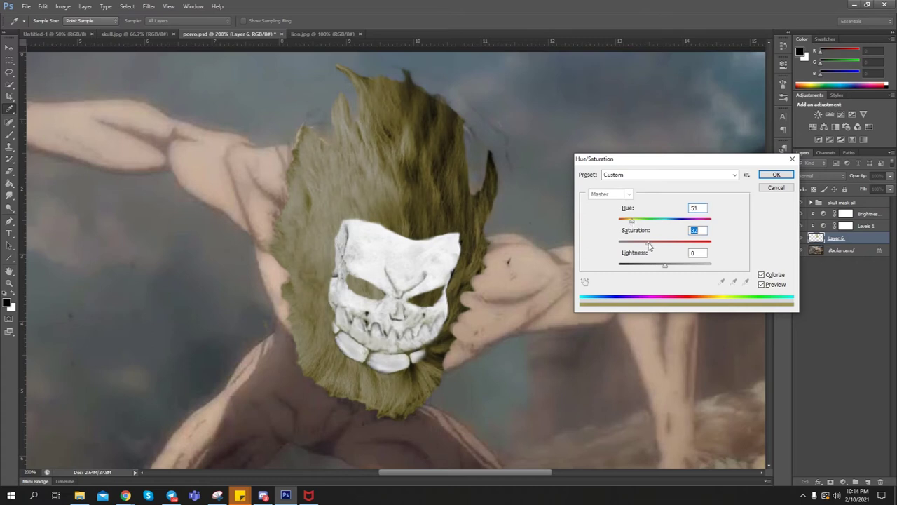
pyautogui.press('Return')
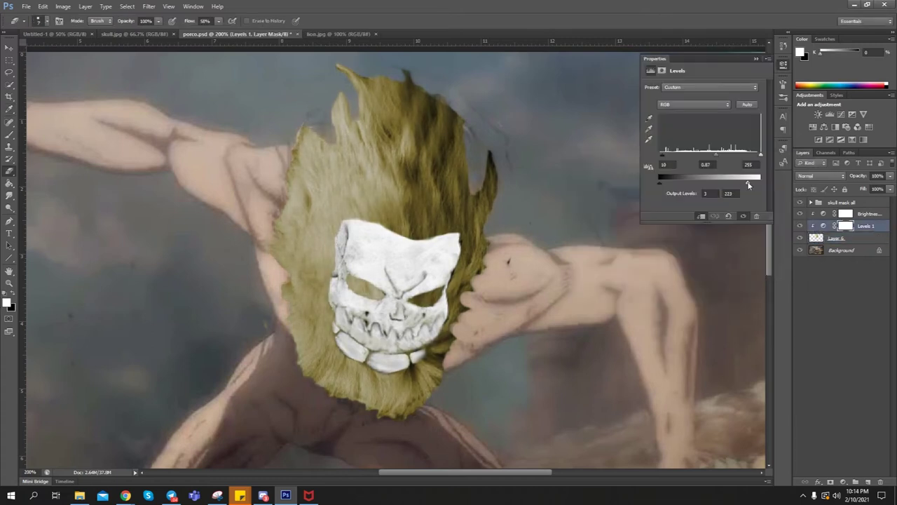
# - Refine the Levels and Brightness/Contrast settings, then group the mane layers as hair
pyautogui.click(784, 70)
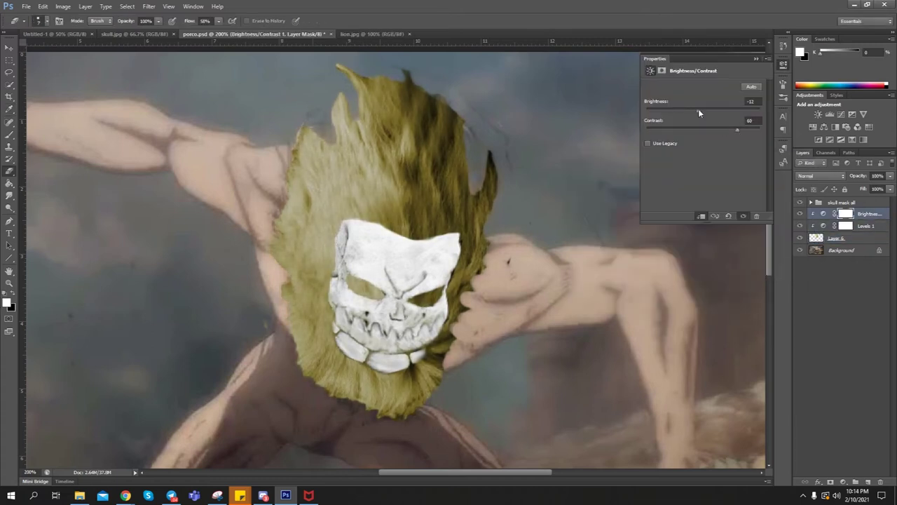
pyautogui.click(756, 60)
pyautogui.click(841, 249)
pyautogui.scroll(-1, 550, 205)
pyautogui.press('z')
pyautogui.keyDown('alt'); pyautogui.click(595, 206); pyautogui.keyUp('alt')
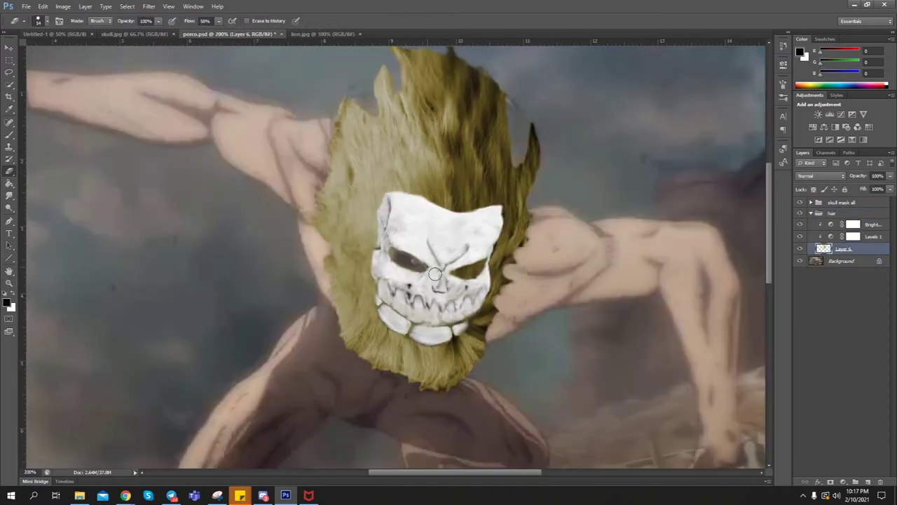
# - Set up the Smudge tool's brush and strength for the mane edges
pyautogui.scroll(2, 473, 277)
pyautogui.click(14, 201)
pyautogui.rightClick(320, 133)
pyautogui.press('Escape')
pyautogui.rightClick(452, 102)
pyautogui.click(180, 20)
# - Smudge and erase the mane strands into wispier edges, lowering opacity to compare
pyautogui.moveTo(857, 176); pyautogui.dragTo(860, 179)
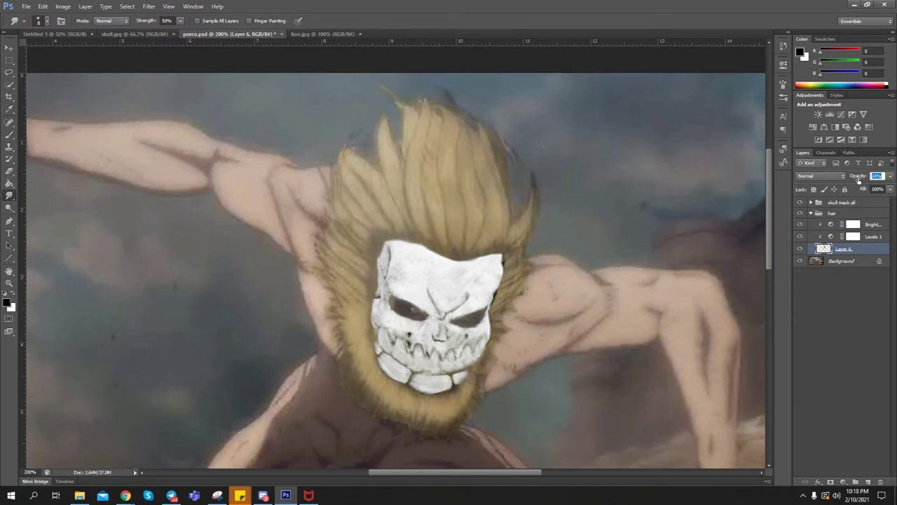
pyautogui.press('e')
pyautogui.click(877, 176)
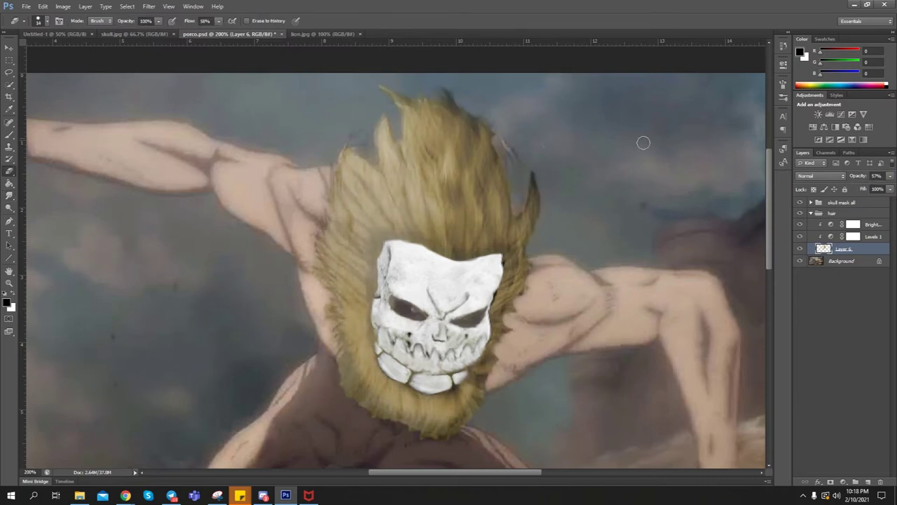
pyautogui.press('r')
pyautogui.rightClick(604, 201)
pyautogui.press('Escape')
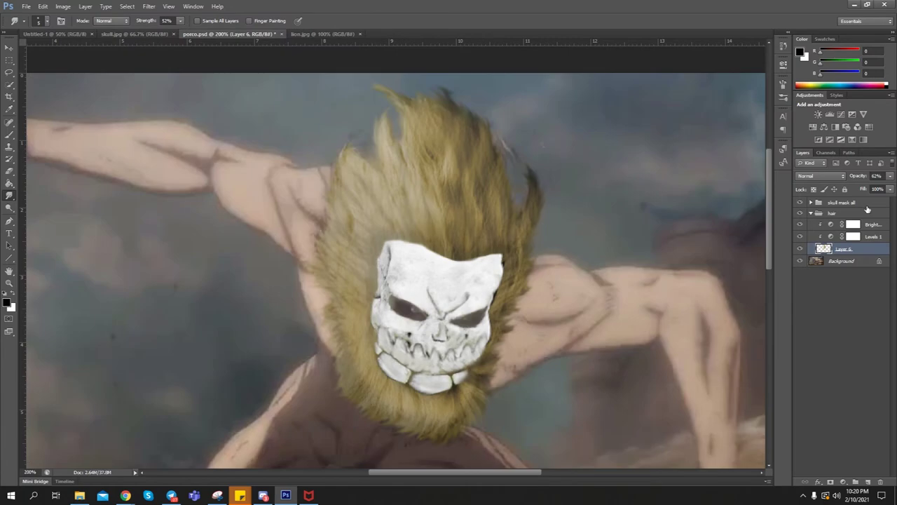
# - Restore the mane to 100% opacity and add a new empty layer
pyautogui.click(877, 176)
pyautogui.write('100')
pyautogui.press('Return')
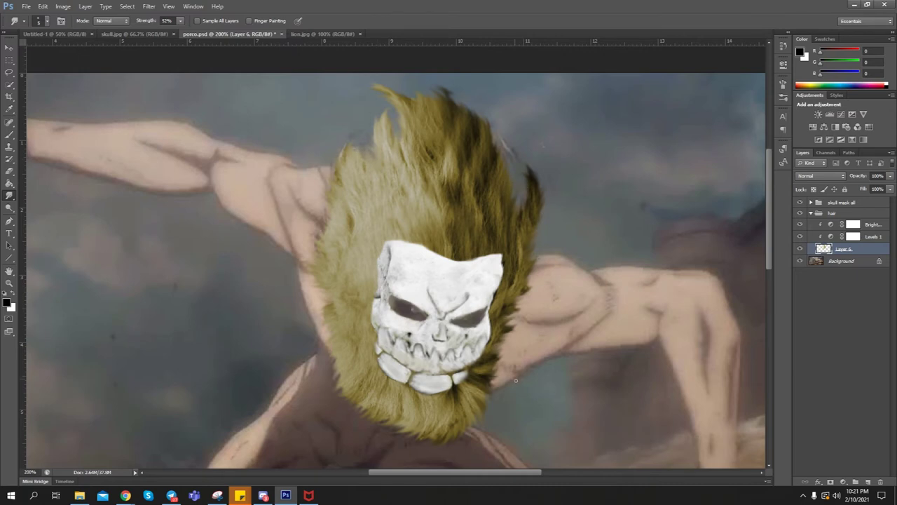
pyautogui.click(811, 212)
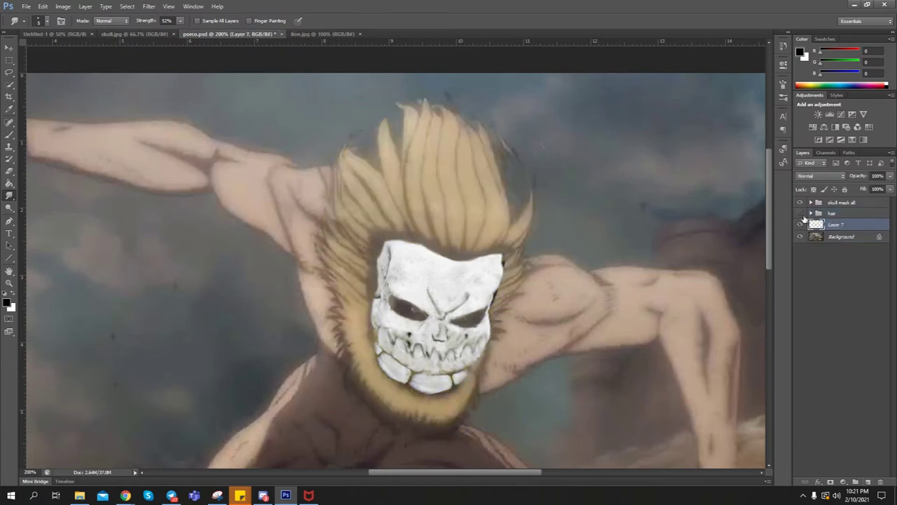
# - Paint soft black shading along the skull mask's left edge on the new layer
pyautogui.hotkey('ctrl', 'shift', 'alt', 'n')
pyautogui.press('b')
pyautogui.rightClick(635, 273)
pyautogui.rightClick(428, 252)
pyautogui.press('Escape')
pyautogui.moveTo(373, 261); pyautogui.dragTo(397, 375)
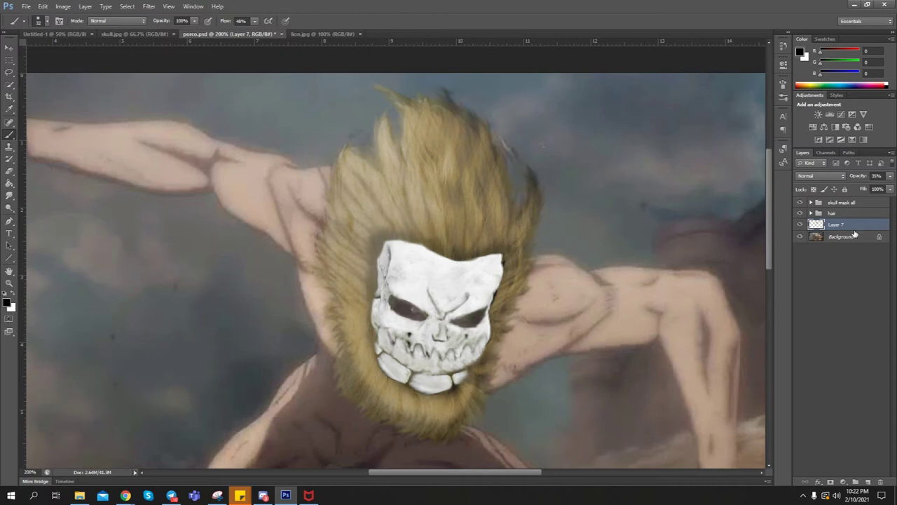
# - Place the shading layer above the hair group in Overlay blend mode
pyautogui.moveTo(835, 224); pyautogui.dragTo(835, 207)
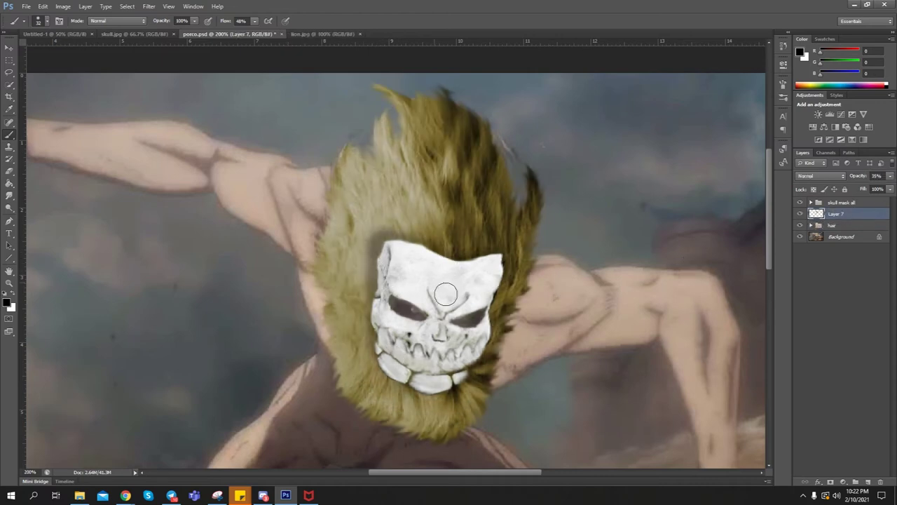
pyautogui.moveTo(862, 181)
pyautogui.mouseDown()
pyautogui.moveTo(871, 180)
pyautogui.moveTo(863, 178)
pyautogui.mouseUp()
pyautogui.click(820, 176)
pyautogui.click(817, 290)
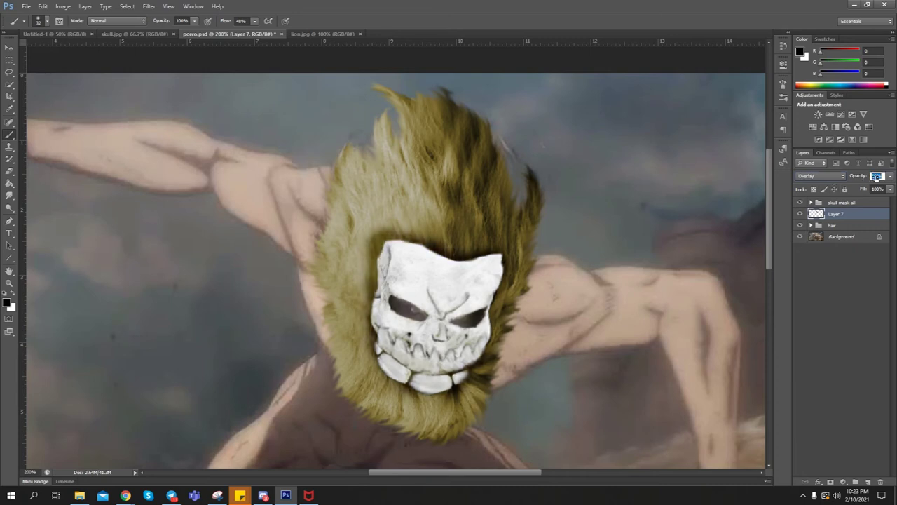
# - Erase excess shading and toggle the main face layer to check the result
pyautogui.press('e')
pyautogui.rightClick(459, 224)
pyautogui.press('Escape')
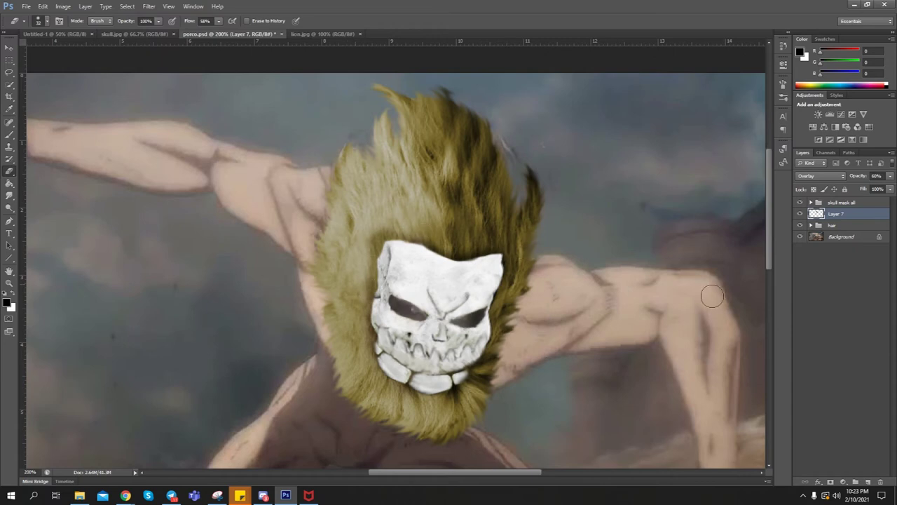
pyautogui.click(811, 202)
pyautogui.click(848, 250)
pyautogui.click(800, 249)
pyautogui.click(800, 250)
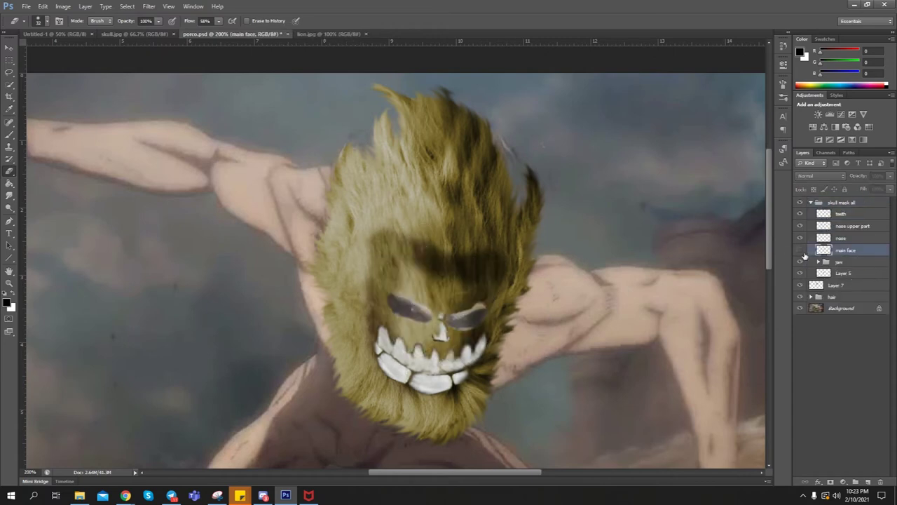
pyautogui.click(800, 273)
# - Toggle the skull mask group, hair group and Layer 7 visibility to compare the shading
pyautogui.click(800, 202)
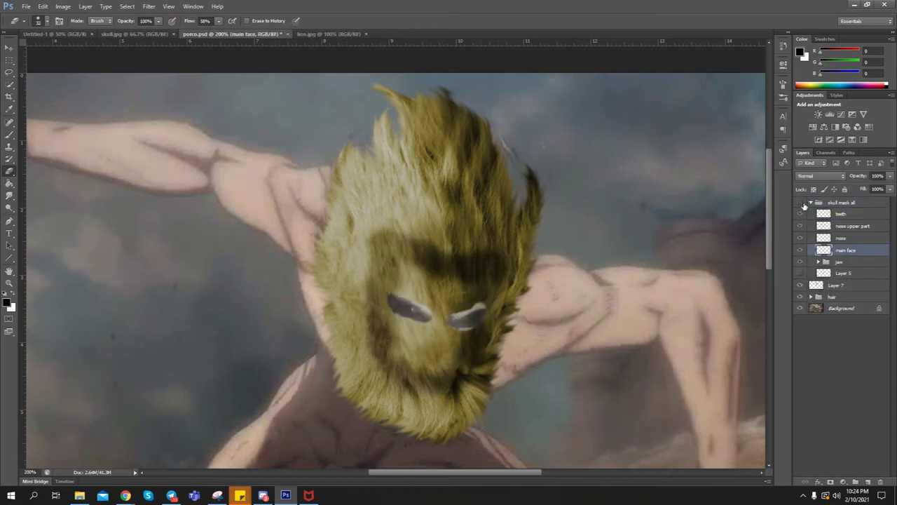
pyautogui.click(841, 202)
pyautogui.click(811, 201)
pyautogui.click(800, 225)
pyautogui.click(800, 213)
pyautogui.click(800, 202)
pyautogui.click(811, 202)
pyautogui.click(862, 250)
pyautogui.rightClick(565, 266)
# - Quick-select the push-up model's arm and paste it onto the titan's arm, scaled and rotated
pyautogui.doubleClick(591, 335)
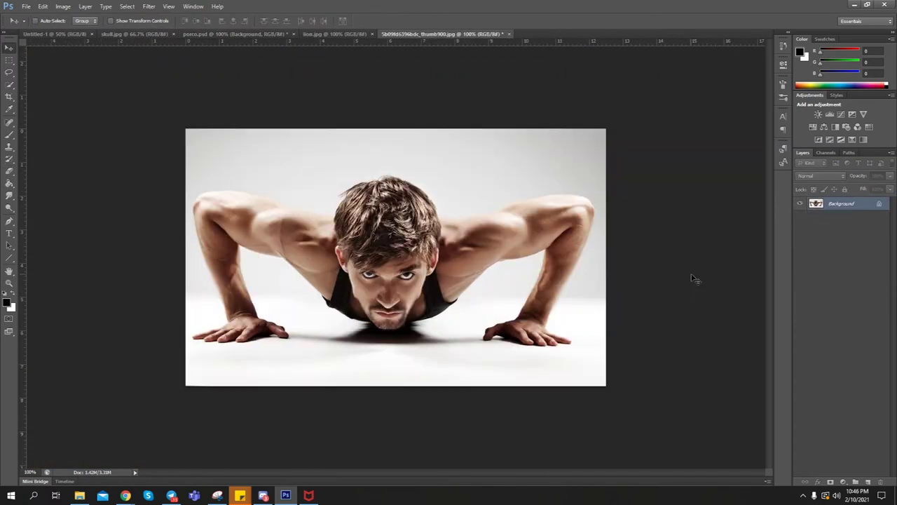
pyautogui.press('w')
pyautogui.moveTo(491, 231); pyautogui.dragTo(533, 330)
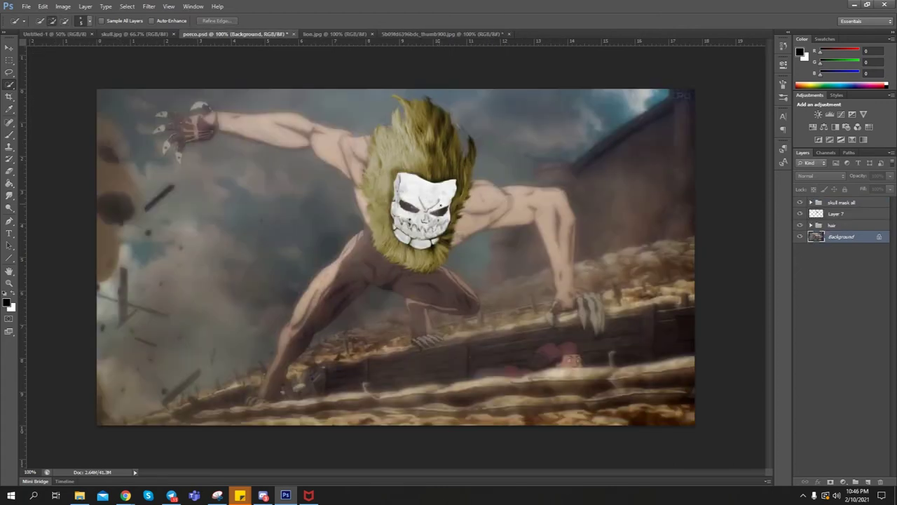
pyautogui.hotkey('ctrl', 'v')
pyautogui.hotkey('ctrl', 't')
pyautogui.moveTo(581, 251); pyautogui.dragTo(577, 190)
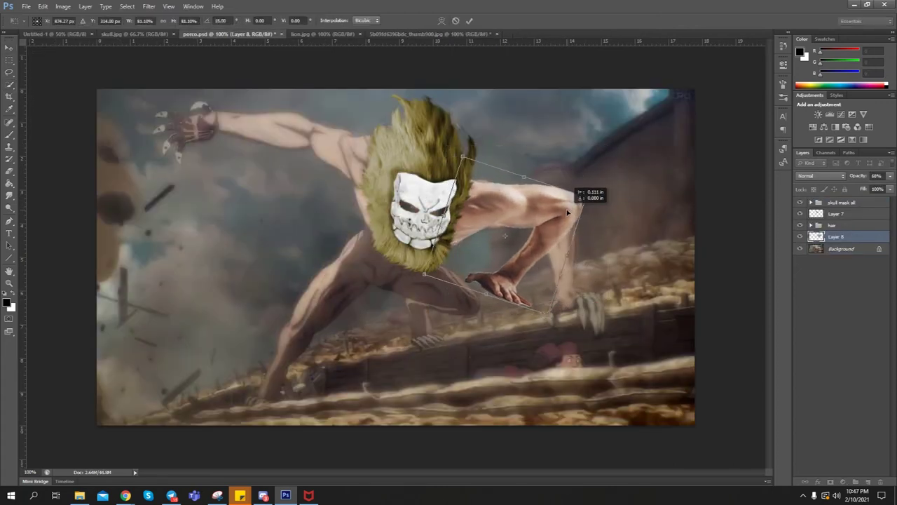
pyautogui.press('Return')
# - Lower the pasted arm layer's opacity and erase its forearm and hand
pyautogui.press('6')
pyautogui.press('8')
pyautogui.press('e')
pyautogui.moveTo(498, 291); pyautogui.dragTo(575, 247)
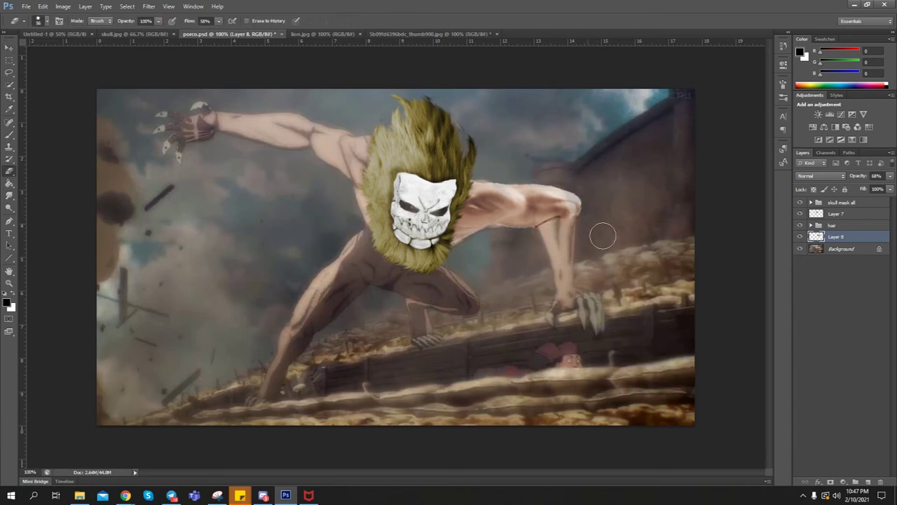
# - Copy the model's right forearm and hand from the push-up photo onto the titan's arm
pyautogui.click(429, 34)
pyautogui.press('w')
pyautogui.moveTo(579, 227); pyautogui.dragTo(493, 345)
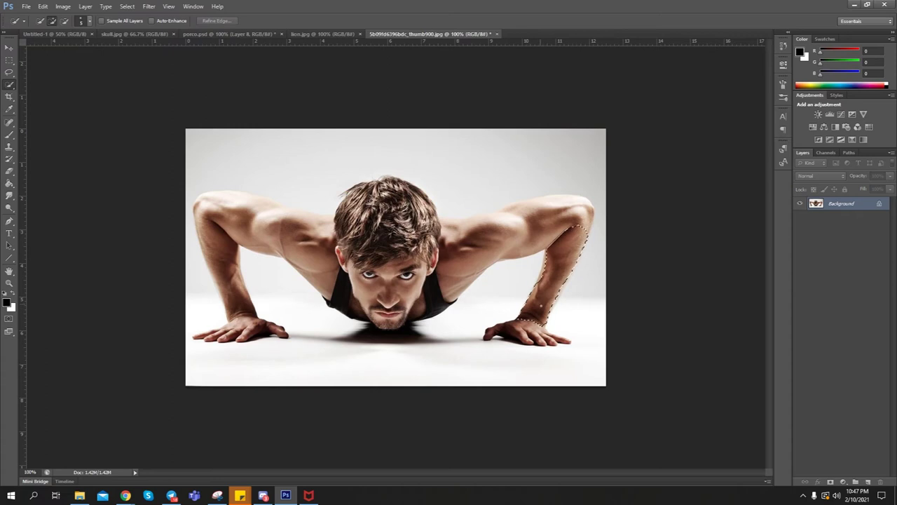
pyautogui.hotkey('ctrl', 'c')
pyautogui.click(231, 34)
pyautogui.hotkey('ctrl', 'v')
pyautogui.moveTo(384, 290); pyautogui.dragTo(565, 273)
# - Rotate and stretch the forearm to lie over the titan's lower right arm
pyautogui.hotkey('ctrl', 't')
pyautogui.moveTo(533, 231); pyautogui.dragTo(564, 226)
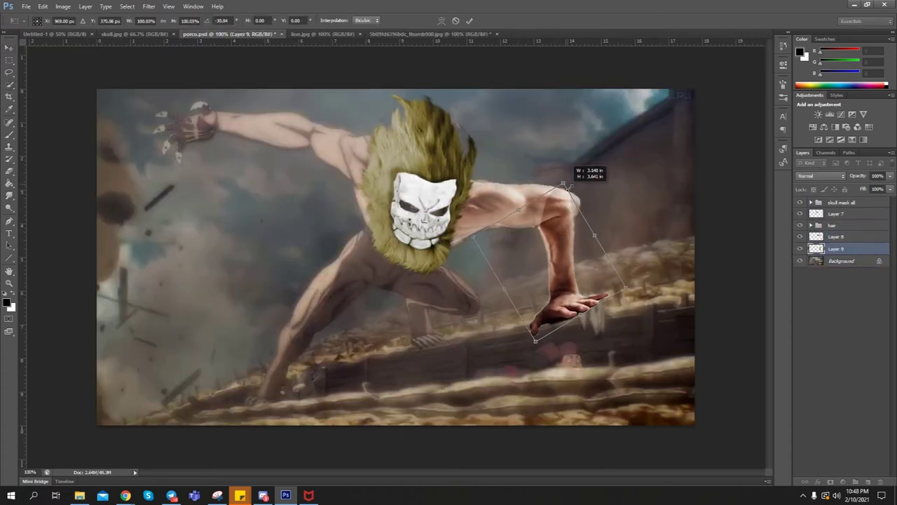
pyautogui.moveTo(580, 175); pyautogui.dragTo(593, 188)
pyautogui.moveTo(476, 231); pyautogui.dragTo(474, 237)
pyautogui.moveTo(577, 227); pyautogui.dragTo(572, 189)
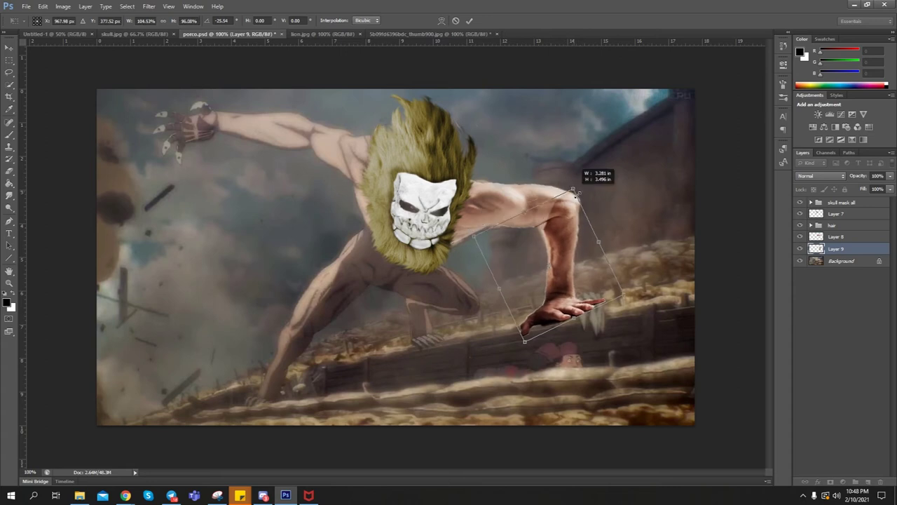
pyautogui.click(469, 20)
pyautogui.press('e')
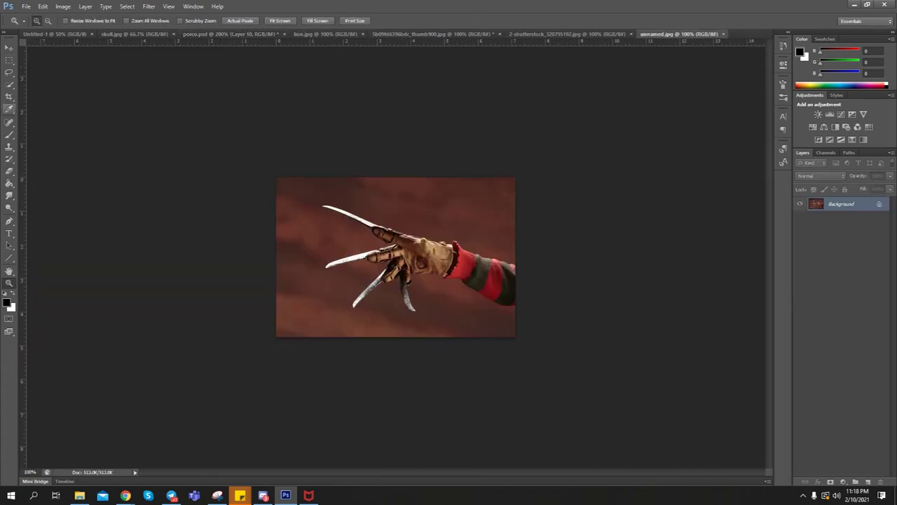
# - Add the claw blades to the glove selection and position it on the titan's raised hand
pyautogui.moveTo(326, 209); pyautogui.dragTo(351, 223)
pyautogui.moveTo(403, 273); pyautogui.dragTo(410, 302)
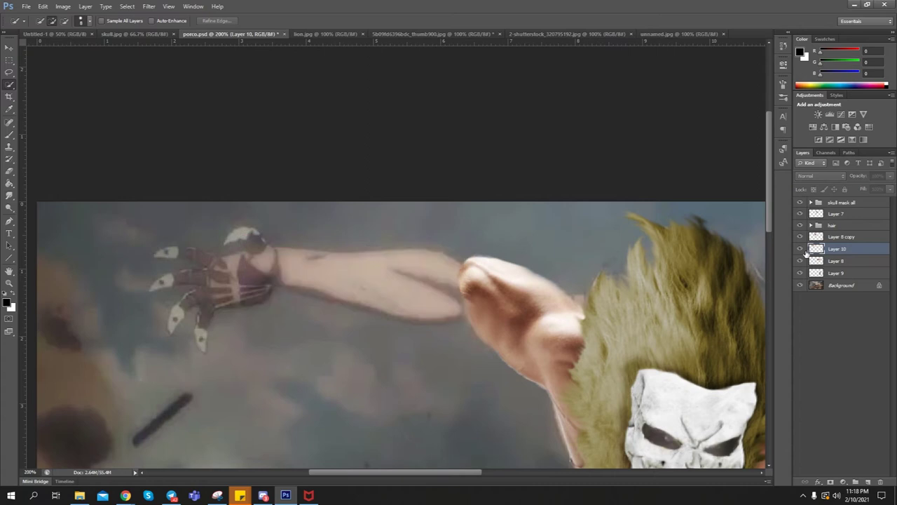
pyautogui.hotkey('ctrl', '-')
pyautogui.hotkey('ctrl', 't')
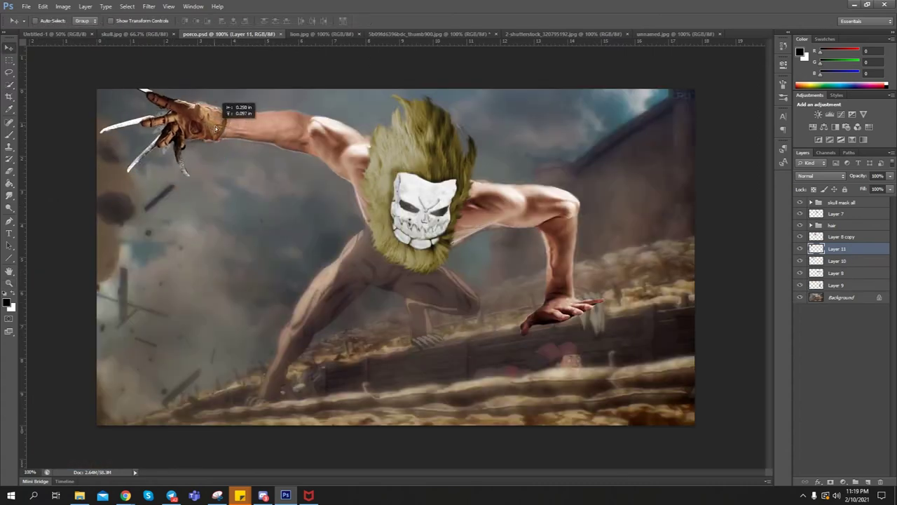
pyautogui.moveTo(226, 96); pyautogui.dragTo(217, 125)
pyautogui.click(469, 21)
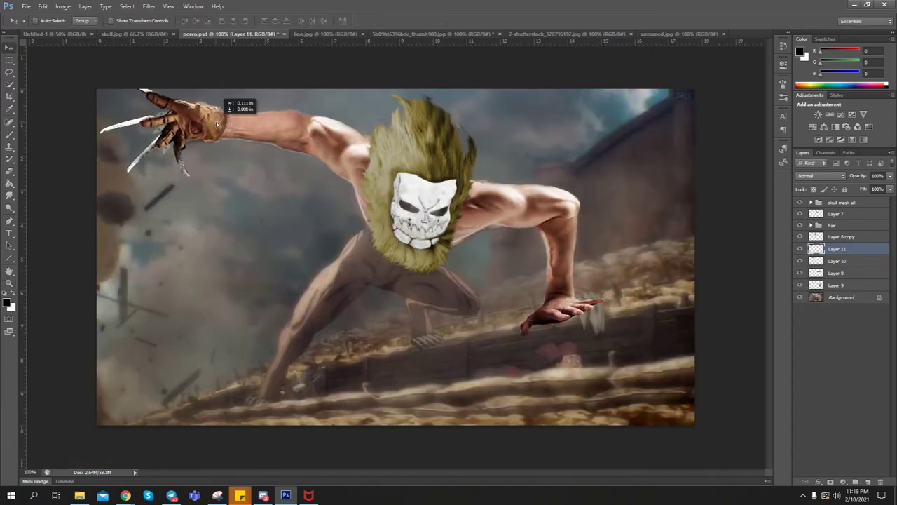
# - Warp the glove so it wraps around the titan's raised hand
pyautogui.hotkey('ctrl', 't')
pyautogui.rightClick(215, 110)
pyautogui.click(232, 201)
pyautogui.moveTo(100, 127); pyautogui.dragTo(99, 161)
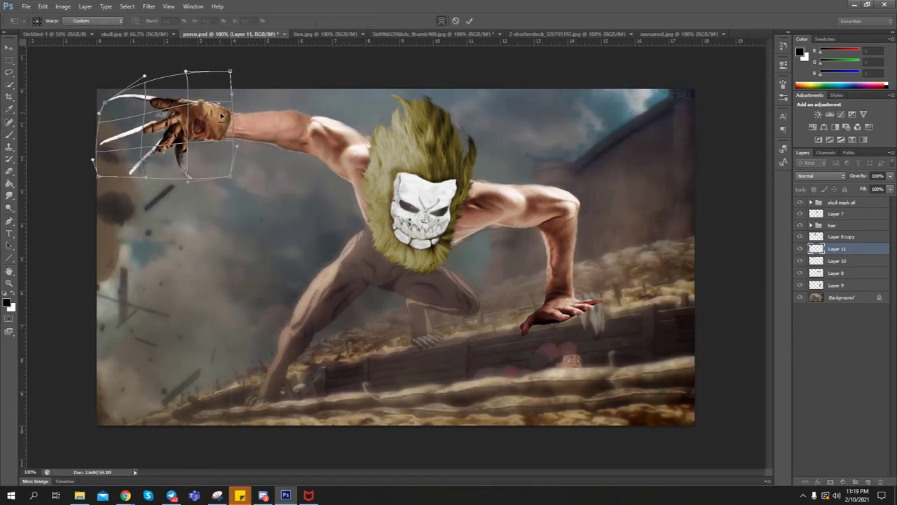
pyautogui.click(469, 21)
# - Erase part of the top claw's tip, then switch to a smaller eraser
pyautogui.press('e')
pyautogui.rightClick(279, 251)
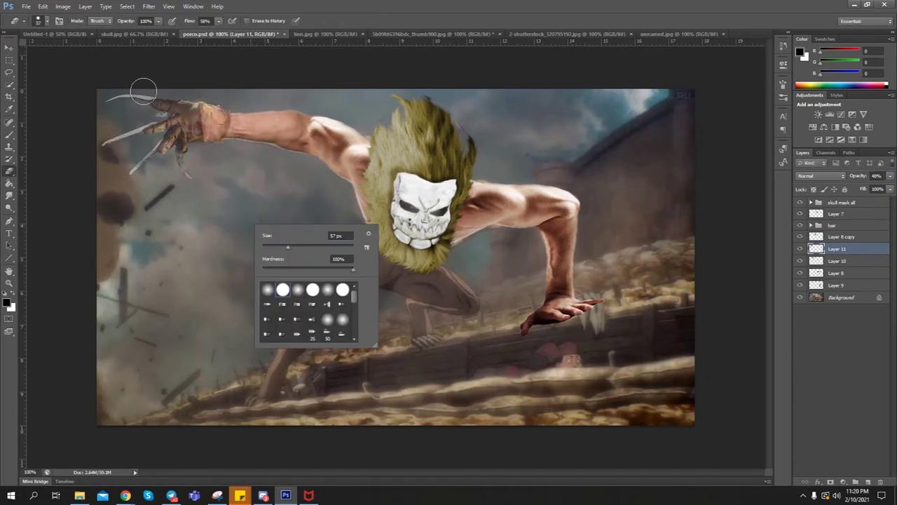
pyautogui.moveTo(143, 89); pyautogui.dragTo(98, 139)
pyautogui.rightClick(104, 181)
pyautogui.click(134, 181)
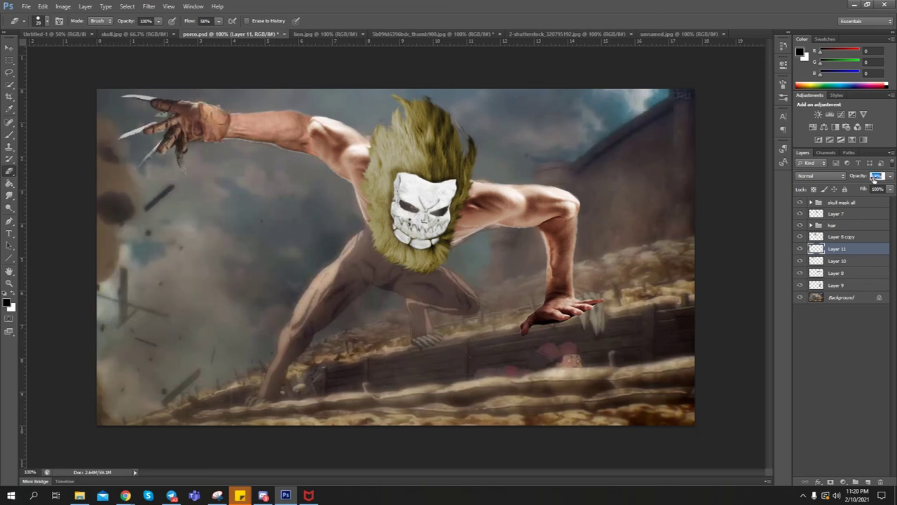
# - Zoom in on the clawed hand and quick-select the glove without the claws
pyautogui.press('z')
pyautogui.click(156, 115)
pyautogui.press('w')
pyautogui.moveTo(154, 88); pyautogui.dragTo(280, 147)
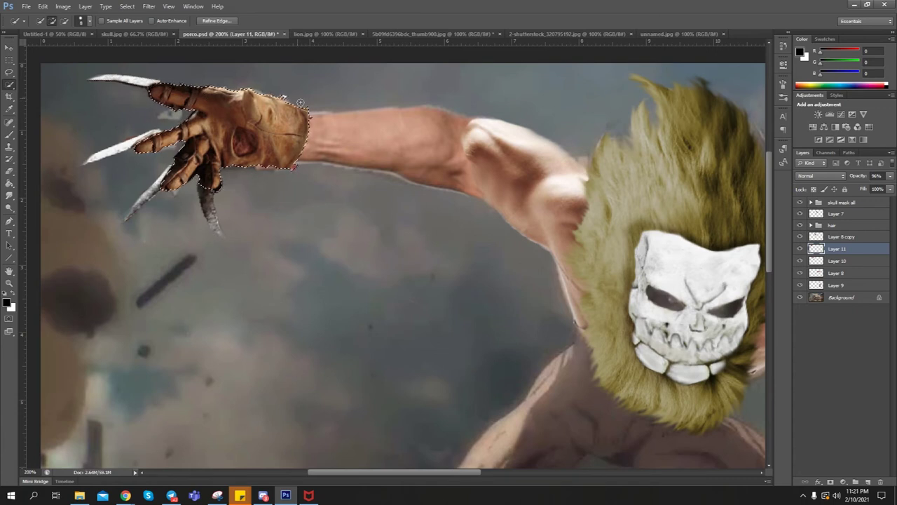
# - Duplicate the glove, colorize it a muted brown, and merge it into the claw layer
pyautogui.hotkey('ctrl', 'j')
pyautogui.hotkey('ctrl', 'u')
pyautogui.click(761, 274)
pyautogui.moveTo(620, 220); pyautogui.dragTo(626, 220)
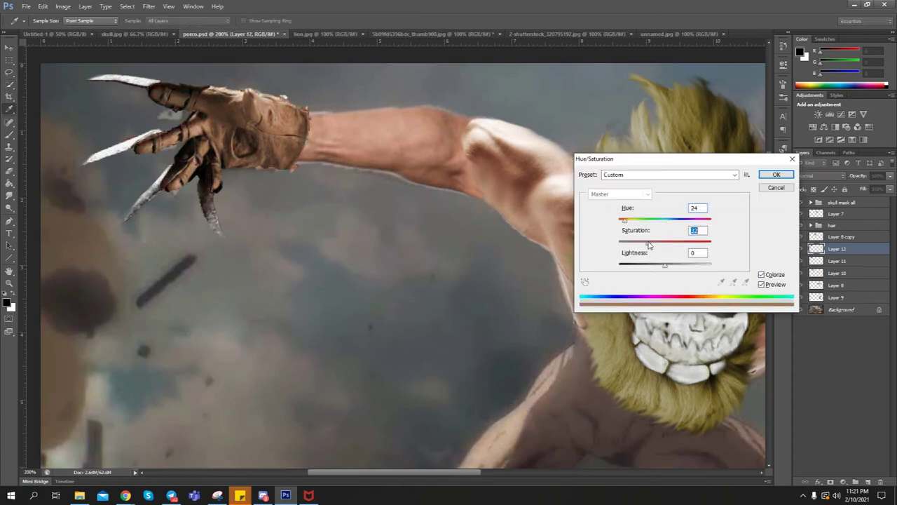
pyautogui.press('Return')
pyautogui.hotkey('ctrl', 'e')
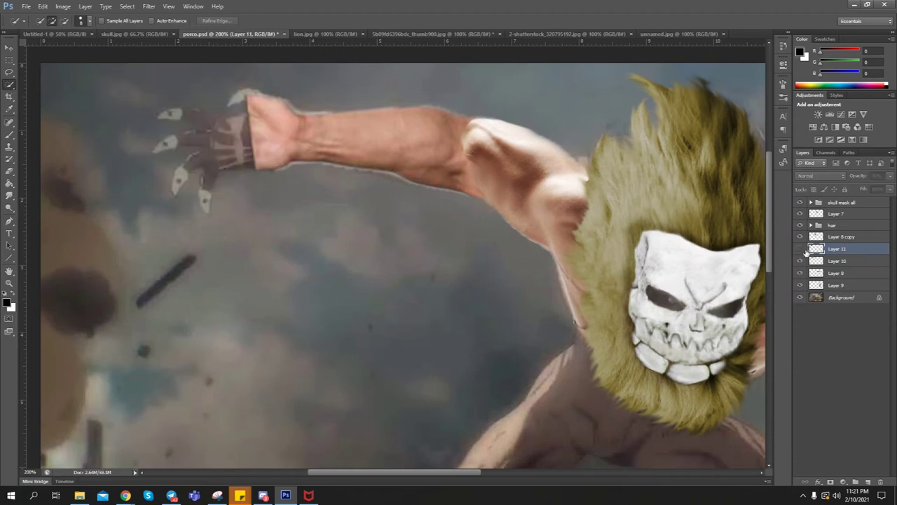
# - Erase the glove's cuff edges with a resized eraser
pyautogui.press('e')
pyautogui.rightClick(345, 237)
pyautogui.doubleClick(379, 237)
pyautogui.moveTo(330, 126); pyautogui.dragTo(270, 151)
pyautogui.moveTo(295, 116); pyautogui.dragTo(270, 154)
# - Warp the glove to fit the forearm and zoom out to the whole poster
pyautogui.hotkey('ctrl', 't')
pyautogui.rightClick(244, 143)
pyautogui.click(280, 219)
pyautogui.press('Return')
pyautogui.hotkey('ctrl', '-')
pyautogui.hotkey('ctrl', 'u')
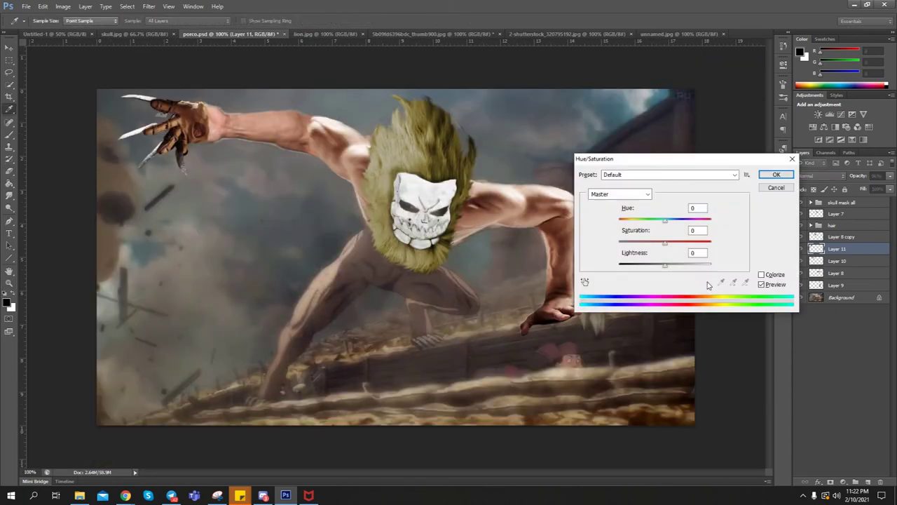
pyautogui.press('Escape')
pyautogui.scroll(2, 143, 119)
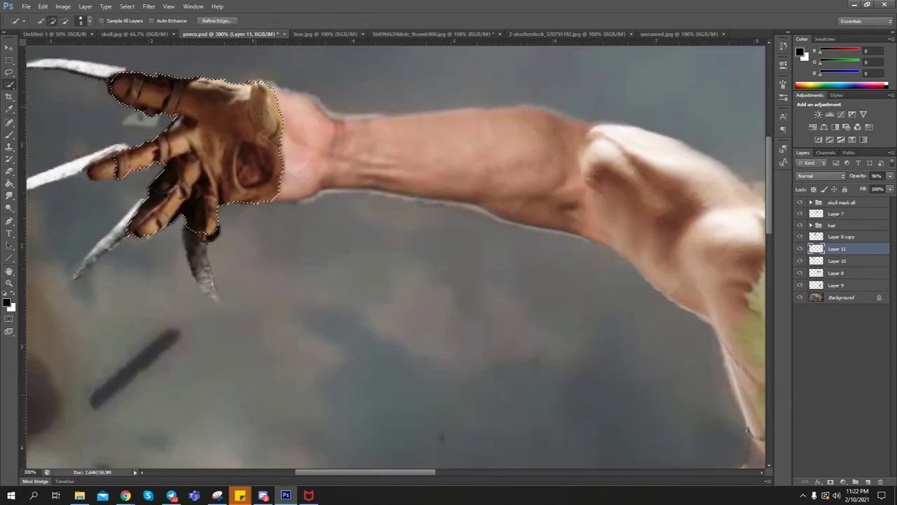
# - Duplicate the glove, nudge the copy slightly left, and tint it tan
pyautogui.hotkey('ctrl', 'j')
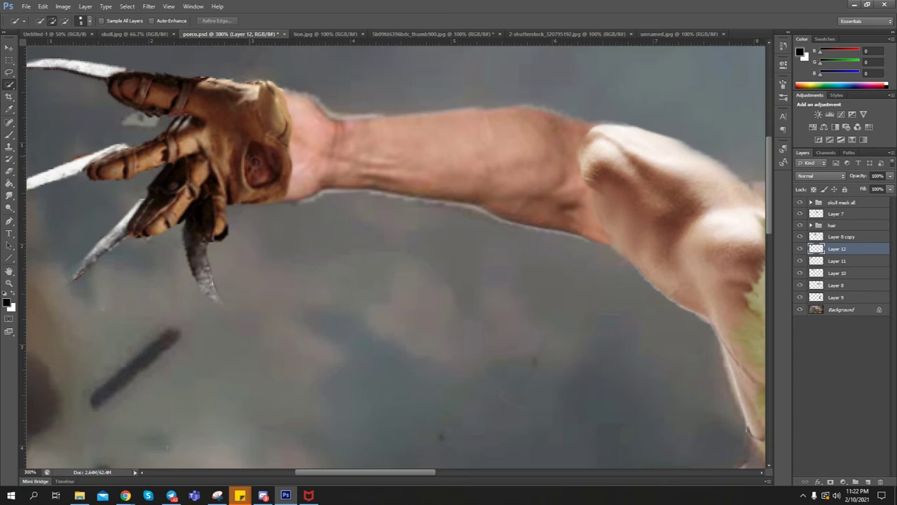
pyautogui.press('v')
pyautogui.moveTo(268, 135); pyautogui.dragTo(260, 132)
pyautogui.press('e')
pyautogui.rightClick(265, 174)
pyautogui.press('Escape')
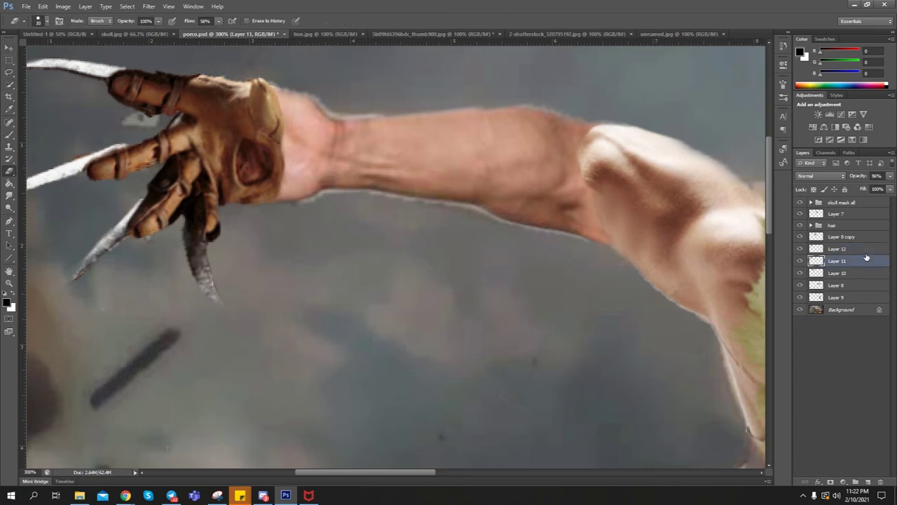
pyautogui.hotkey('ctrl', 'u')
pyautogui.moveTo(619, 219); pyautogui.dragTo(629, 222)
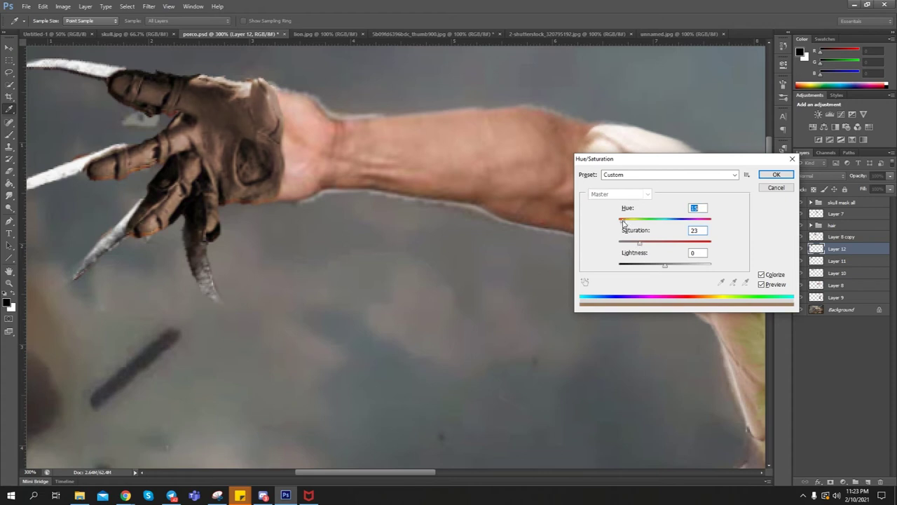
pyautogui.press('Return')
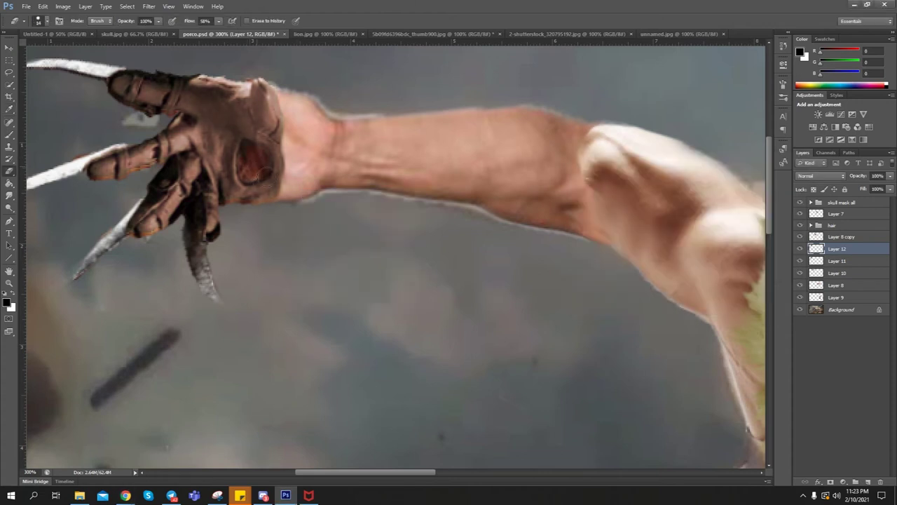
# - Select the claw layer beneath the glove and zoom in on the clawed hand
pyautogui.keyDown('ctrl'); pyautogui.rightClick(287, 186); pyautogui.keyUp('ctrl')
pyautogui.click(293, 156)
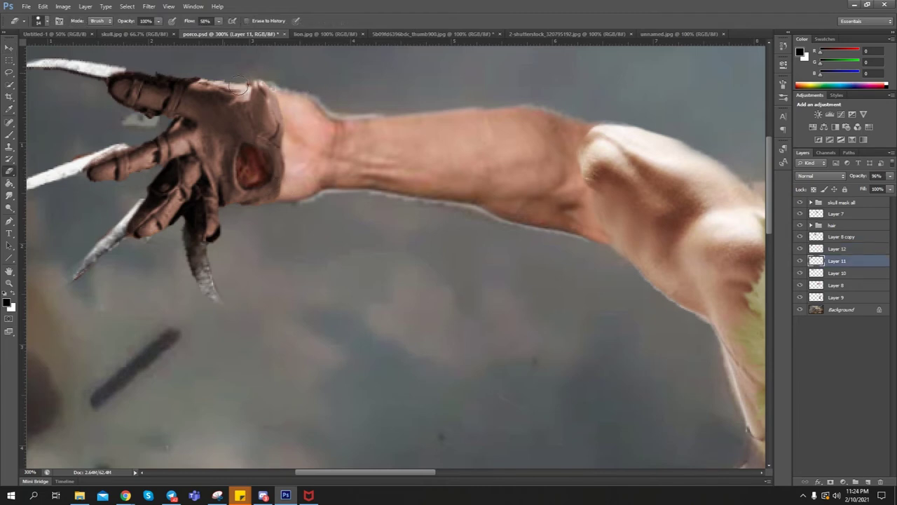
pyautogui.press('z')
pyautogui.hotkey('ctrl', '1')
pyautogui.click(132, 94)
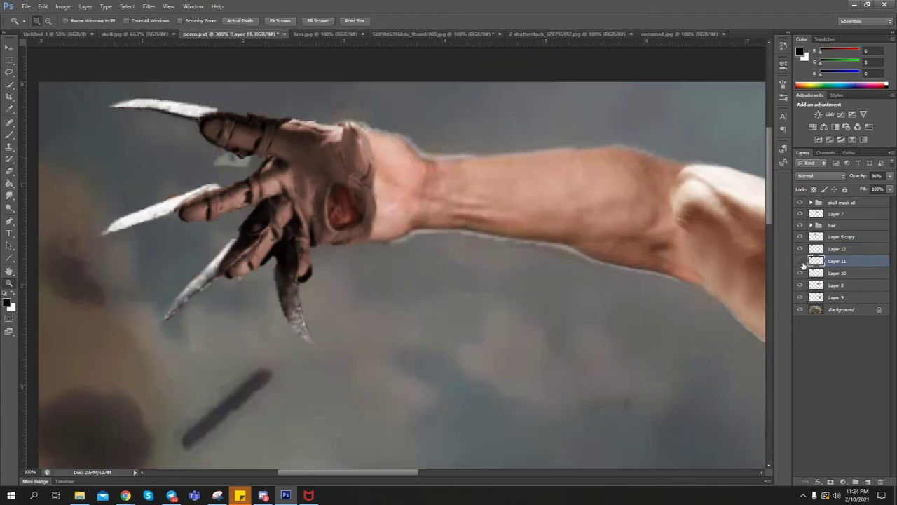
# - Duplicate a claw blade, rotate it upward, and zoom back out
pyautogui.hotkey('ctrl', 'alt', 't')
pyautogui.moveTo(486, 172)
pyautogui.mouseDown()
pyautogui.moveTo(439, 152)
pyautogui.moveTo(354, 91)
pyautogui.mouseUp()
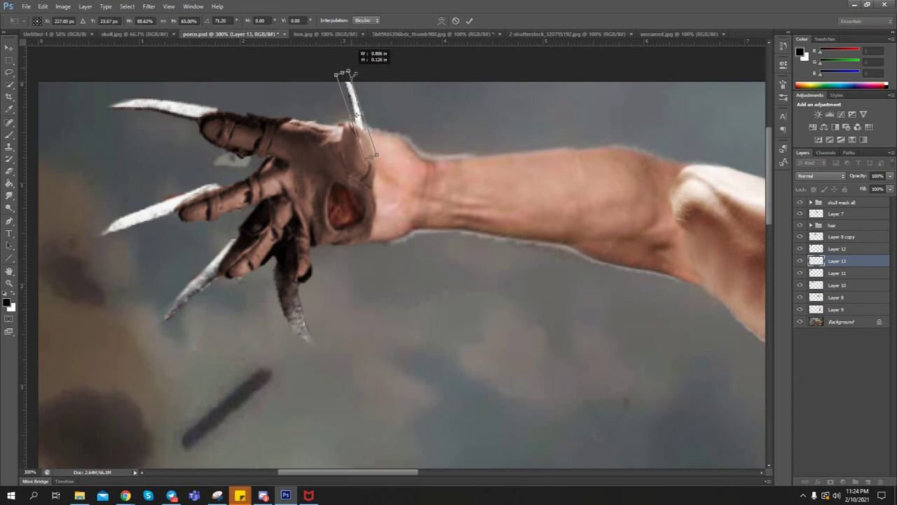
pyautogui.press('Return')
pyautogui.press('z')
pyautogui.hotkey('ctrl', '1')
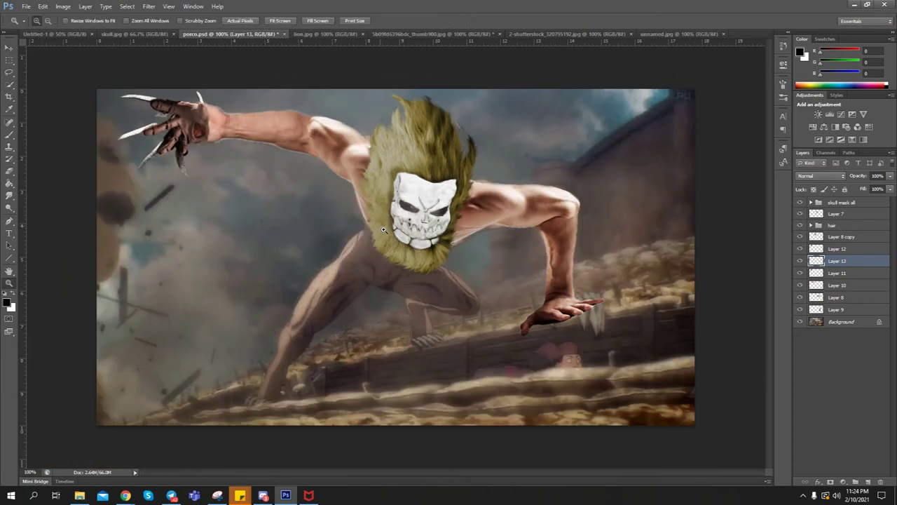
pyautogui.hotkey('ctrl', '-')
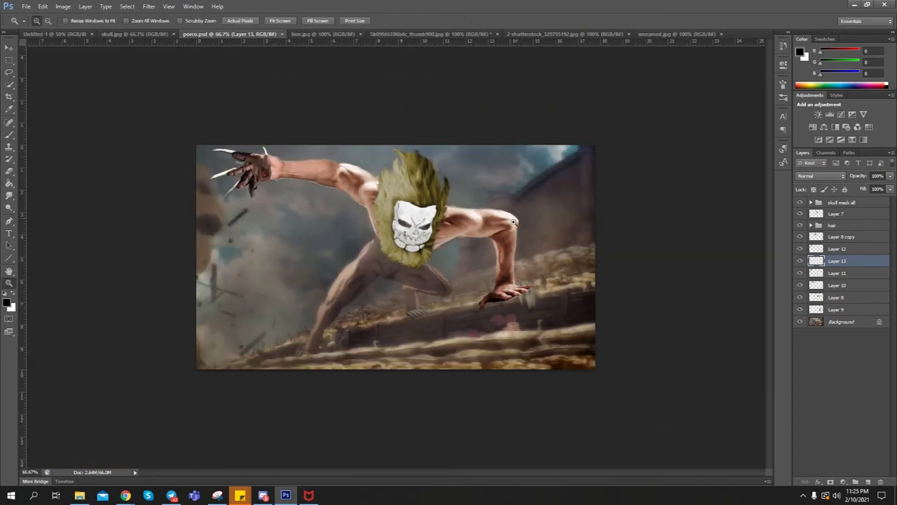
# - Compare with the claw layer hidden, then colorize the glove layer at saturation 31
pyautogui.click(801, 275)
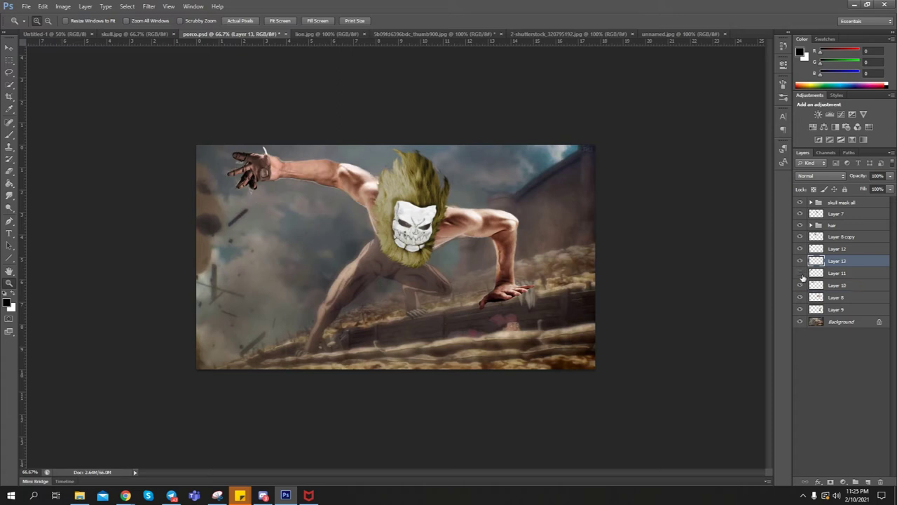
pyautogui.click(800, 273)
pyautogui.click(838, 249)
pyautogui.hotkey('ctrl', 'u')
pyautogui.click(761, 274)
pyautogui.moveTo(642, 242); pyautogui.dragTo(622, 222)
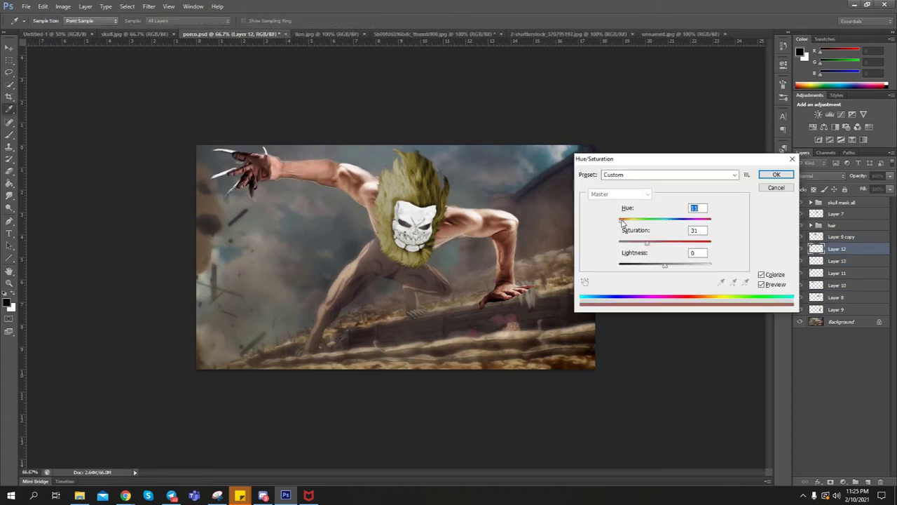
pyautogui.click(776, 175)
# - Check brush and eraser sizes on the clawed hand, then fit the image on screen
pyautogui.press('z')
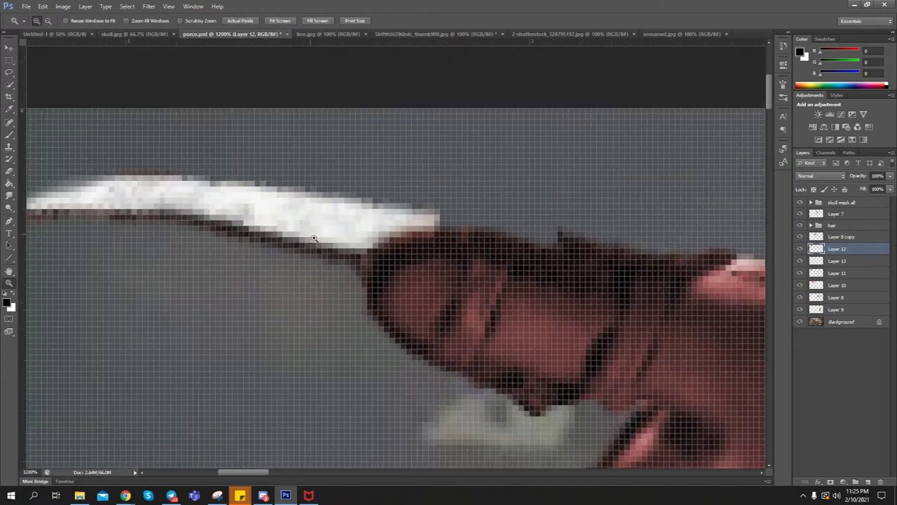
pyautogui.moveTo(235, 171); pyautogui.dragTo(522, 441)
pyautogui.hotkey('ctrl', '-')
pyautogui.press('b')
pyautogui.rightClick(351, 298)
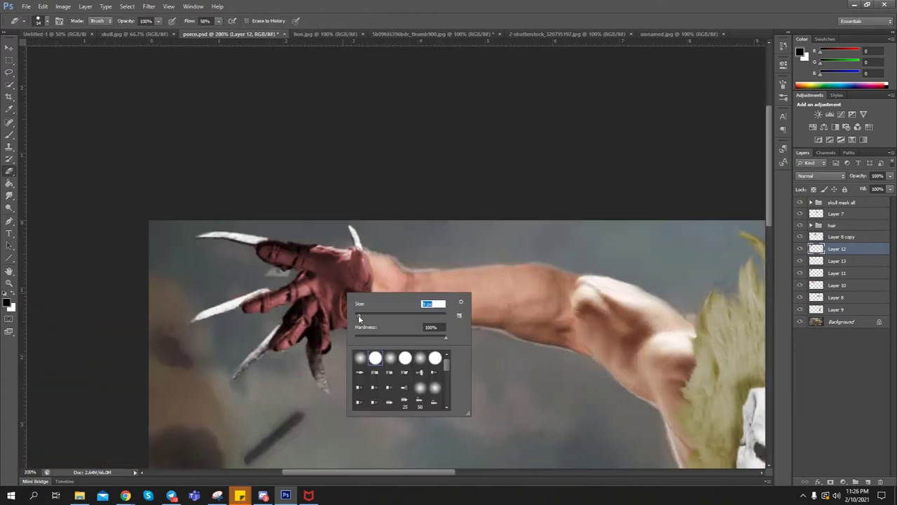
pyautogui.press('Return')
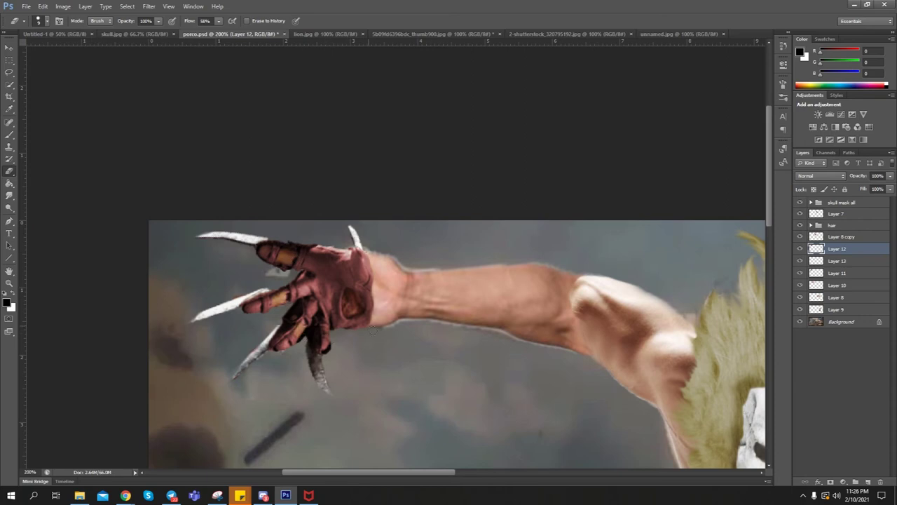
pyautogui.hotkey('alt', 'z')
pyautogui.hotkey('alt', 'z')
pyautogui.rightClick(407, 303)
pyautogui.press('Return')
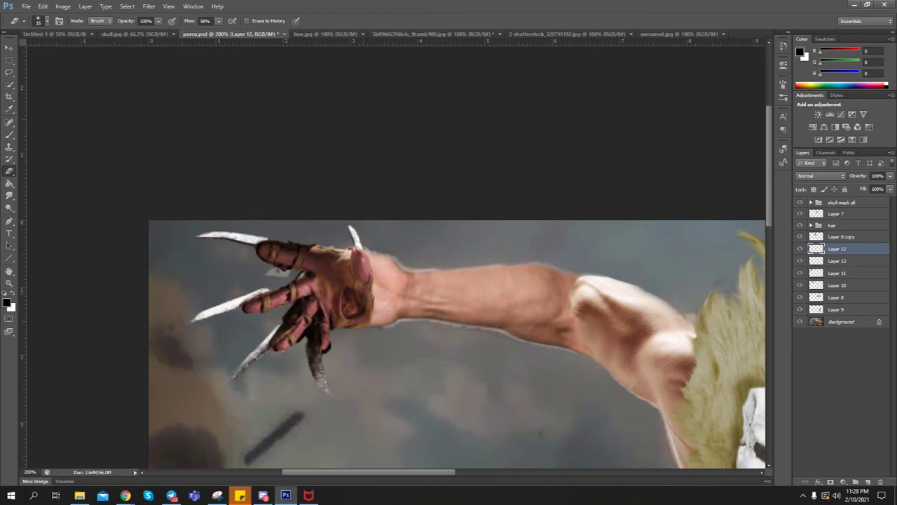
pyautogui.rightClick(422, 329)
pyautogui.click(449, 335)
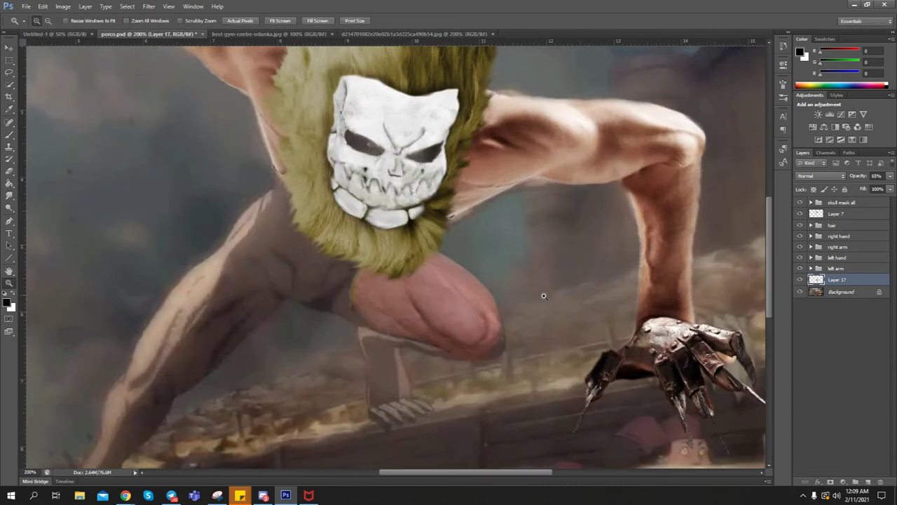
# - Warp the pasted leg, raising its left edge and pulling its bottom down
pyautogui.hotkey('ctrl', 't')
pyautogui.rightClick(478, 277)
pyautogui.click(499, 343)
pyautogui.moveTo(349, 295); pyautogui.dragTo(328, 287)
pyautogui.moveTo(484, 329); pyautogui.dragTo(491, 307)
pyautogui.moveTo(347, 324); pyautogui.dragTo(347, 309)
pyautogui.moveTo(458, 361); pyautogui.dragTo(457, 374)
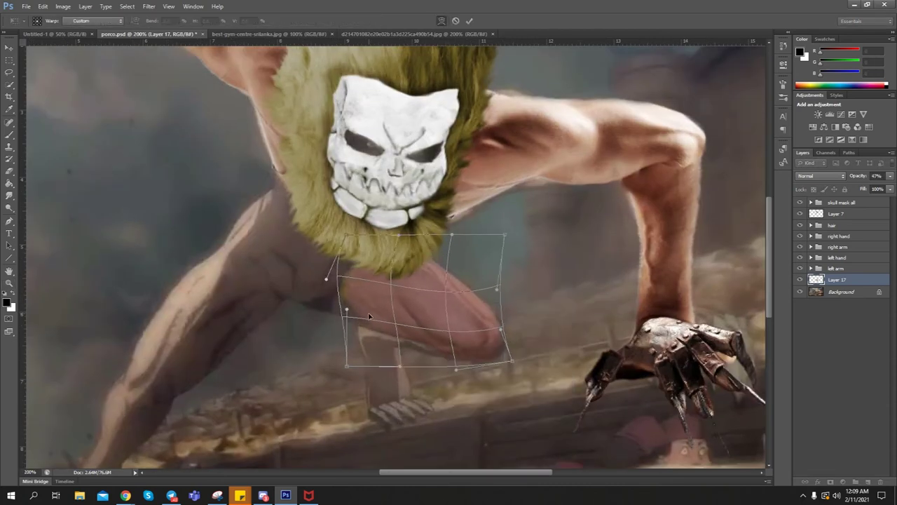
pyautogui.click(469, 21)
# - Copy the raised leg from the leg photo and paste it under the mane
pyautogui.click(420, 34)
pyautogui.press('w')
pyautogui.moveTo(434, 122); pyautogui.dragTo(421, 210)
pyautogui.hotkey('ctrl', 'c')
pyautogui.click(150, 34)
pyautogui.hotkey('ctrl', 'v')
pyautogui.press('v')
pyautogui.moveTo(420, 281); pyautogui.dragTo(393, 394)
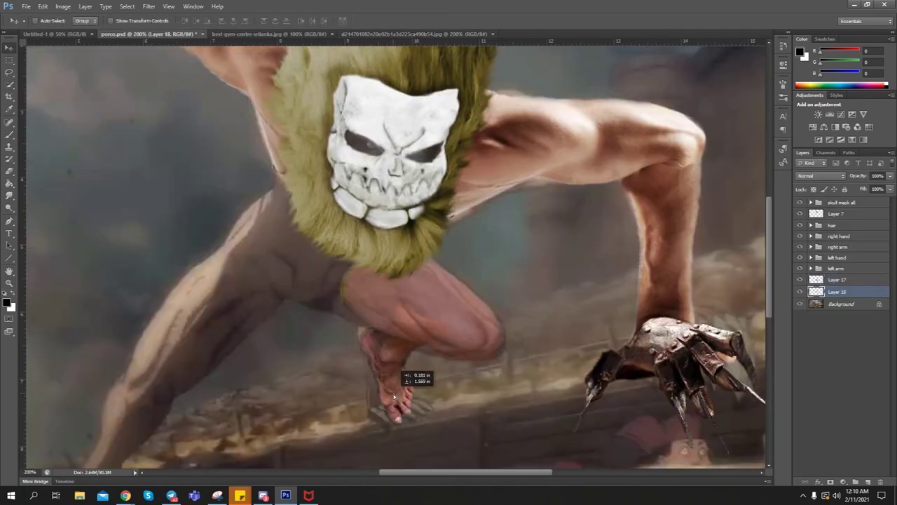
# - Reshape the pasted leg toward the thigh and bend the Layer 17 thigh outward
pyautogui.hotkey('ctrl', 't')
pyautogui.moveTo(455, 305); pyautogui.dragTo(471, 344)
pyautogui.press('Return')
pyautogui.press('e')
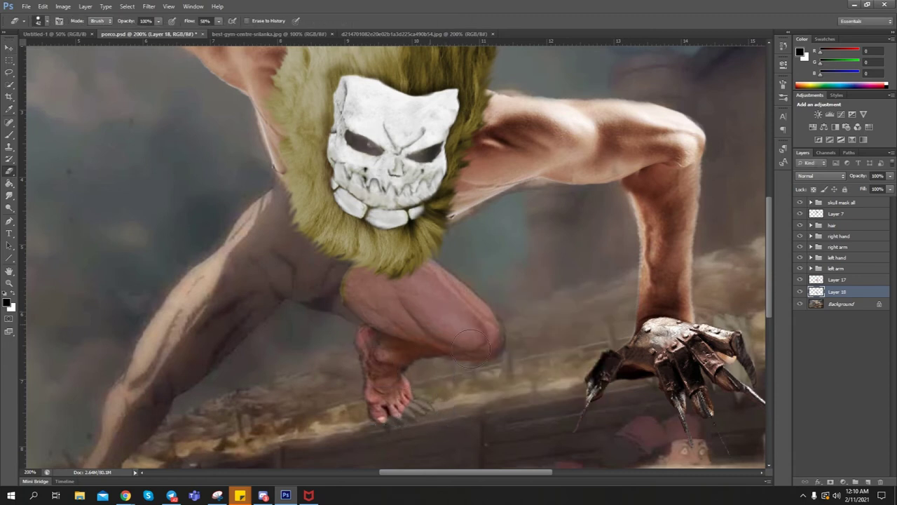
pyautogui.hotkey('ctrl', 'alt', 'z')
pyautogui.hotkey('ctrl', 't')
pyautogui.moveTo(337, 315); pyautogui.dragTo(340, 318)
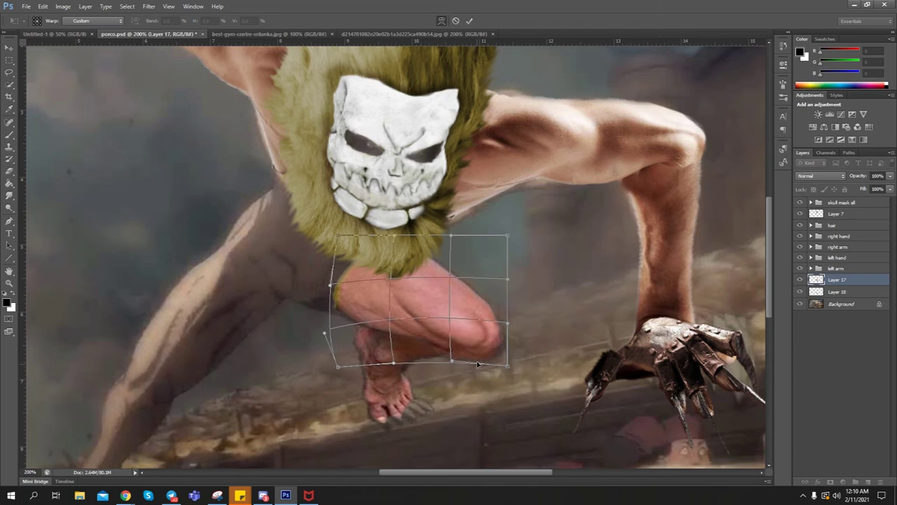
pyautogui.press('Return')
# - Tilt the Layer 18 foot about five degrees
pyautogui.rightClick(519, 366)
pyautogui.press('Escape')
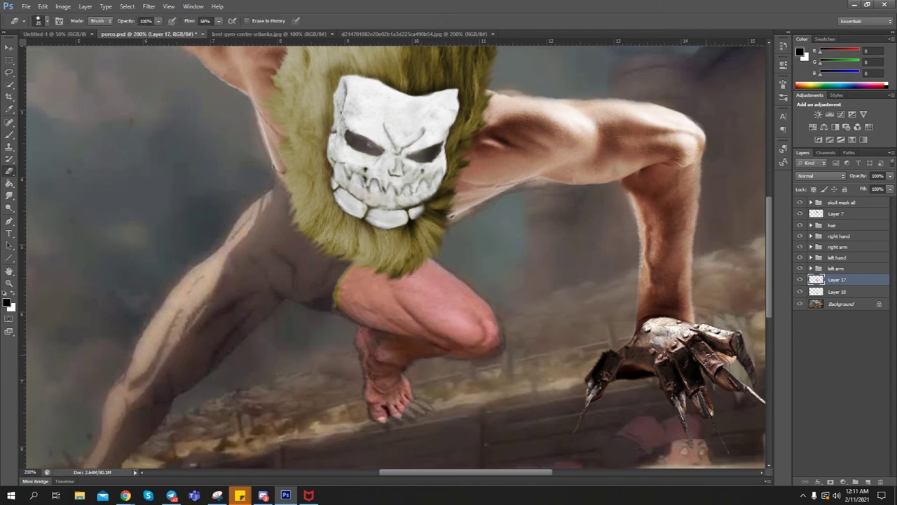
pyautogui.hotkey('alt', '[')
pyautogui.hotkey('ctrl', 't')
pyautogui.moveTo(463, 319); pyautogui.dragTo(428, 353)
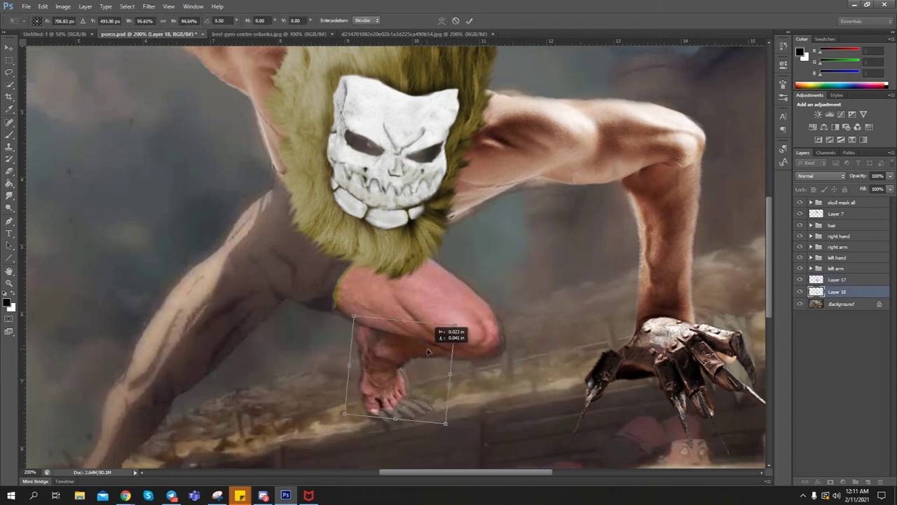
pyautogui.press('Return')
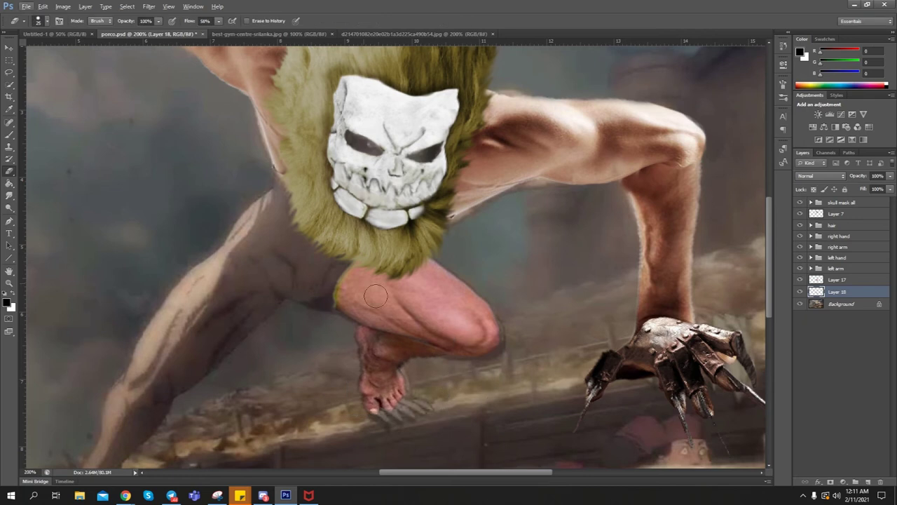
# - Set up the Clone Stamp, view the legs at actual pixels, and toggle the hair layer
pyautogui.press('s')
pyautogui.rightClick(445, 316)
pyautogui.press('Escape')
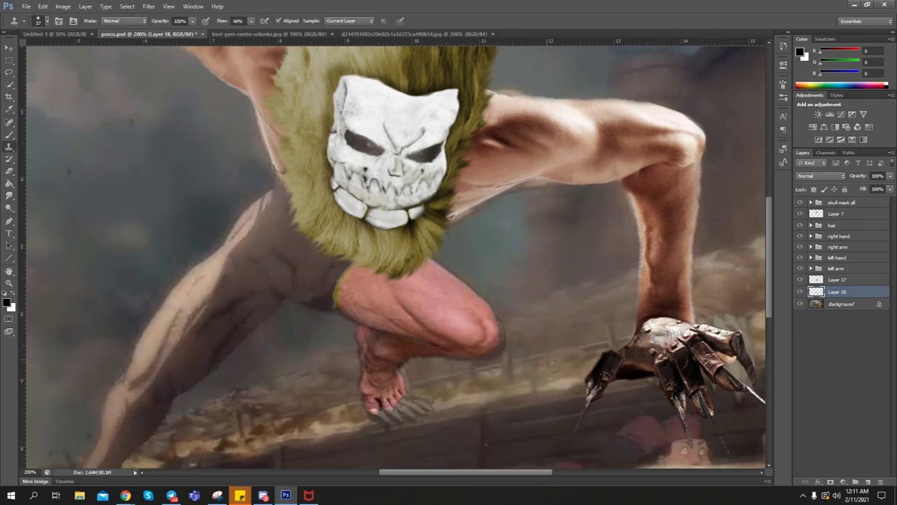
pyautogui.press('z')
pyautogui.rightClick(495, 303)
pyautogui.click(526, 321)
pyautogui.hotkey('ctrl', '+')
pyautogui.press('e')
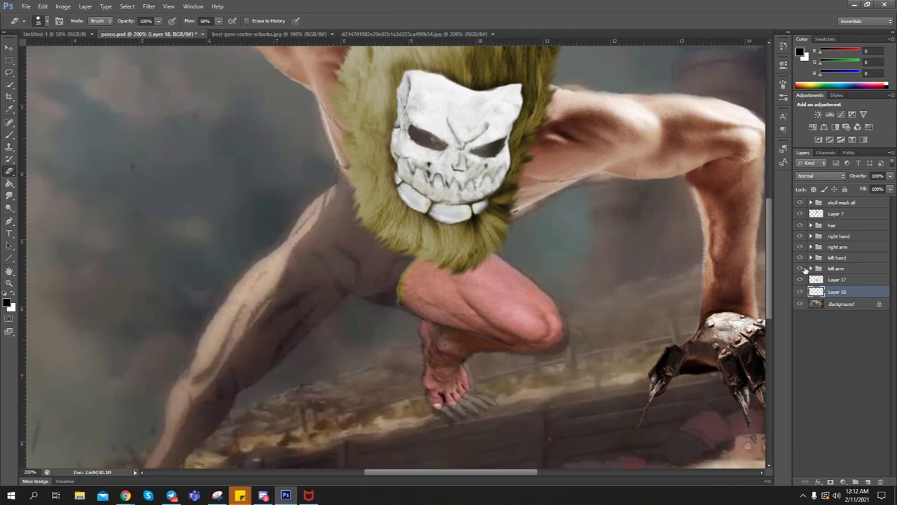
pyautogui.click(800, 225)
pyautogui.hotkey('alt', ']')
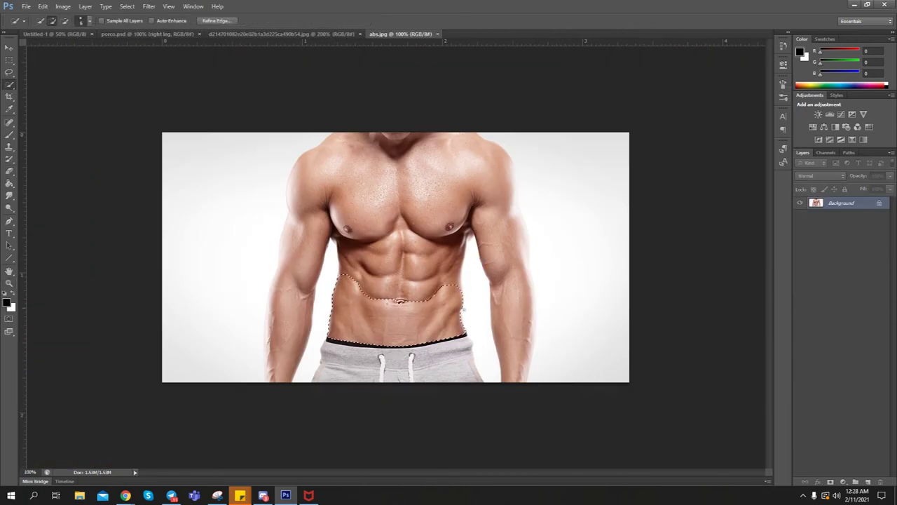
# - Paste the skin patch onto the groin, shrinking and tilting it between the legs
pyautogui.click(144, 33)
pyautogui.hotkey('ctrl', 'v')
pyautogui.press('v')
pyautogui.hotkey('ctrl', '+')
pyautogui.moveTo(418, 263); pyautogui.dragTo(425, 274)
pyautogui.hotkey('ctrl', 't')
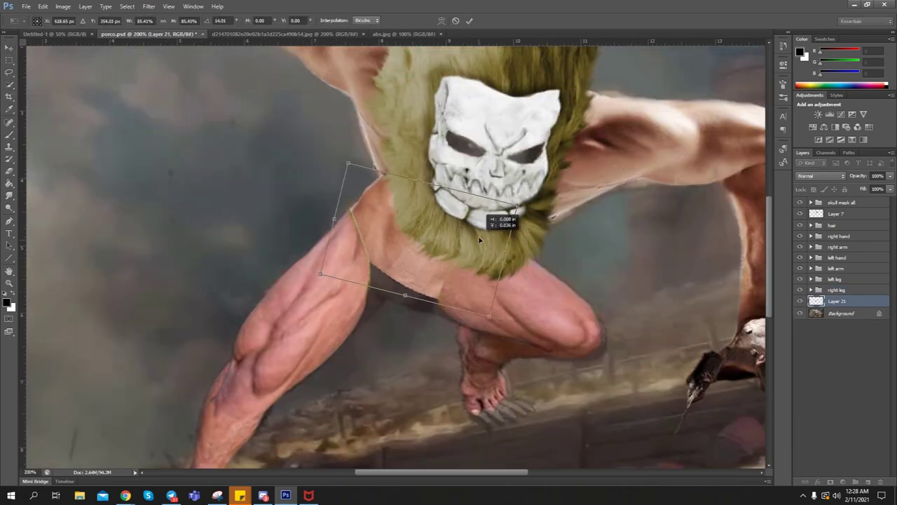
pyautogui.moveTo(459, 200)
pyautogui.mouseDown()
pyautogui.moveTo(484, 214)
pyautogui.moveTo(468, 239)
pyautogui.mouseUp()
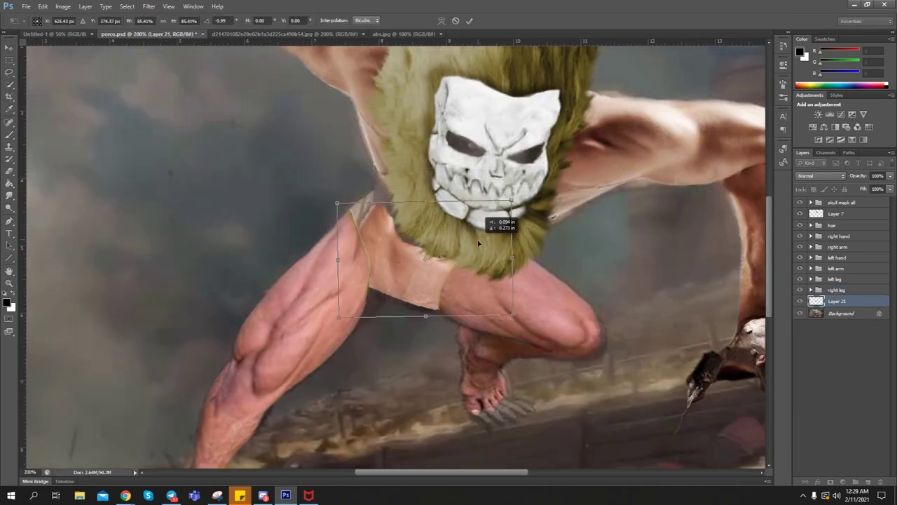
pyautogui.press('Return')
# - Lower the patch's opacity, warp it to follow the thighs, and restore full opacity
pyautogui.moveTo(857, 176); pyautogui.dragTo(845, 177)
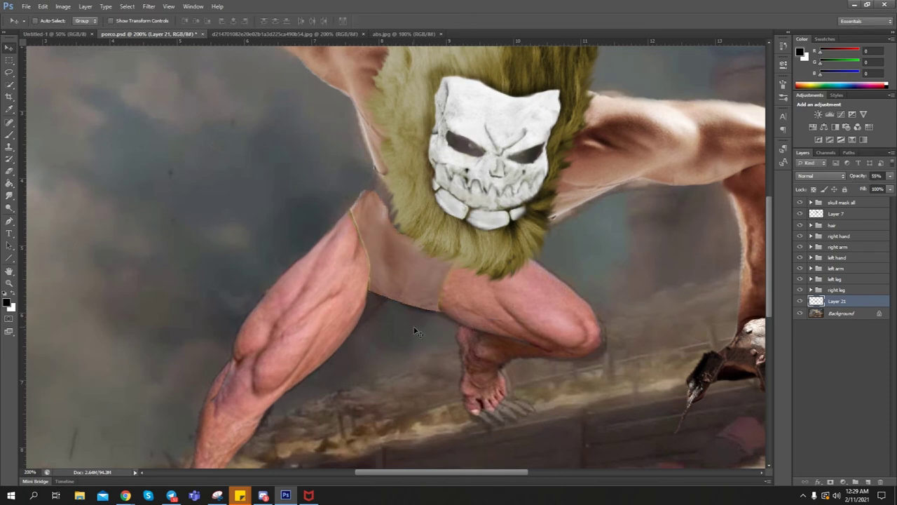
pyautogui.press('e')
pyautogui.rightClick(332, 165)
pyautogui.press('Escape')
pyautogui.hotkey('ctrl', 't')
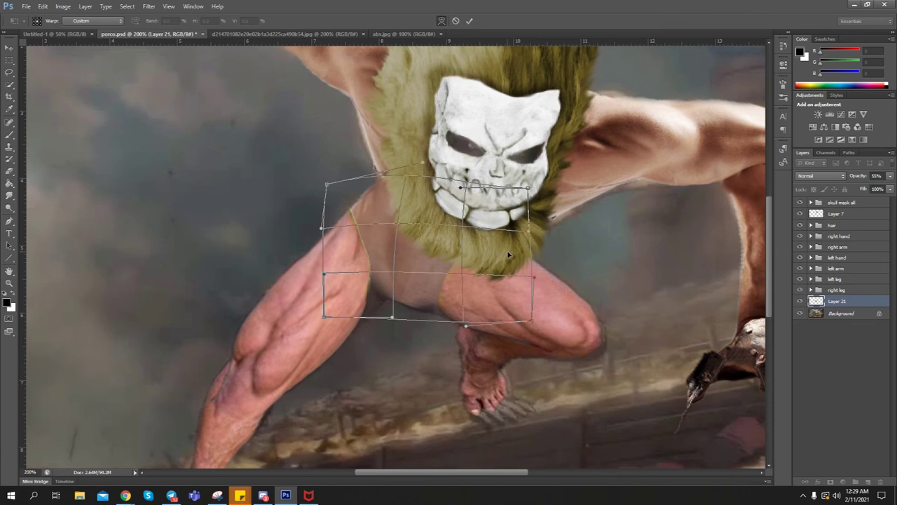
pyautogui.press('Return')
pyautogui.moveTo(890, 176); pyautogui.dragTo(885, 180)
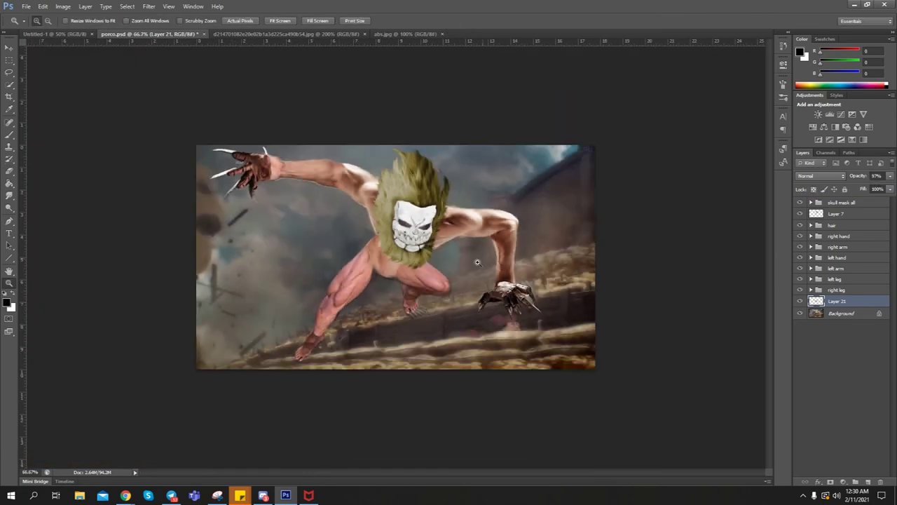
# - Zoom in on the legs, expand the right leg group, and adjust the eraser
pyautogui.moveTo(432, 260); pyautogui.dragTo(309, 231)
pyautogui.click(309, 231)
pyautogui.click(806, 303)
pyautogui.press('e')
pyautogui.rightClick(414, 198)
# - Close the brush settings and ungroup the claw hand layers
pyautogui.press('Escape')
pyautogui.rightClick(364, 357)
pyautogui.press('Escape')
pyautogui.rightClick(835, 258)
pyautogui.click(832, 57)
# - Copy the claw to a new layer, shrink it by about half, and rotate it 15° onto the foot
pyautogui.keyDown('ctrl'); pyautogui.click(816, 270); pyautogui.keyUp('ctrl')
pyautogui.click(52, 20)
pyautogui.hotkey('ctrl', 'j')
pyautogui.hotkey('ctrl', 't')
pyautogui.moveTo(596, 301); pyautogui.dragTo(337, 329)
pyautogui.moveTo(390, 378); pyautogui.dragTo(364, 365)
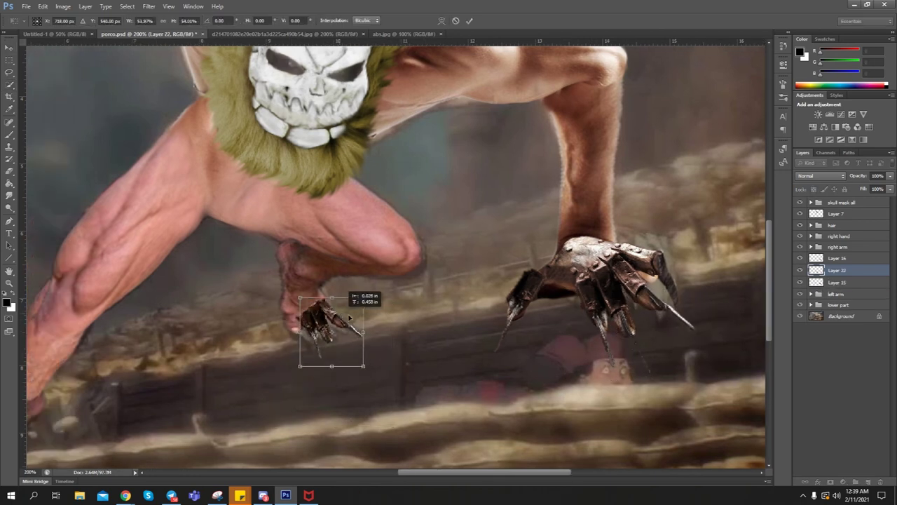
pyautogui.rightClick(349, 317)
pyautogui.click(365, 353)
pyautogui.moveTo(324, 315); pyautogui.dragTo(344, 313)
pyautogui.press('Return')
pyautogui.press('e')
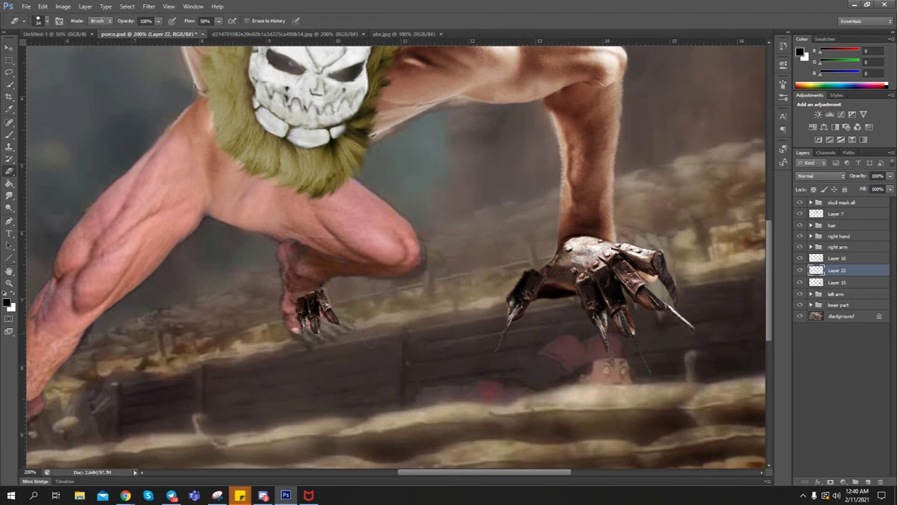
# - Move the claw copy onto the left foot and place it below Layer 22
pyautogui.hotkey('ctrl', 't')
pyautogui.rightClick(326, 315)
pyautogui.click(367, 381)
pyautogui.press('Escape')
pyautogui.scroll(-2, 364, 342)
pyautogui.hscroll(-3, 364, 341)
pyautogui.press('v')
pyautogui.moveTo(470, 263); pyautogui.dragTo(262, 365)
pyautogui.moveTo(869, 294); pyautogui.dragTo(869, 287)
pyautogui.moveTo(260, 367); pyautogui.dragTo(350, 370)
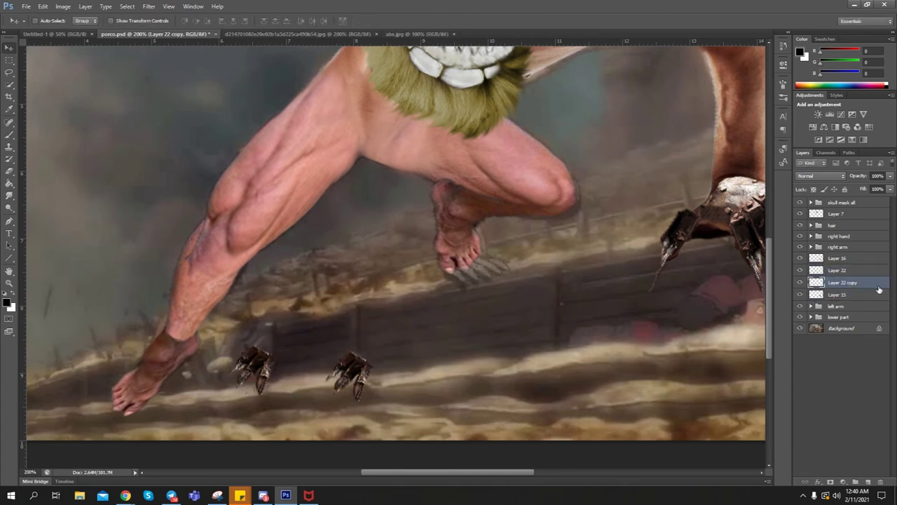
pyautogui.press('e')
# - Move Layer 22's claw onto the left-foot claw and delete the extra claw copy
pyautogui.click(841, 270)
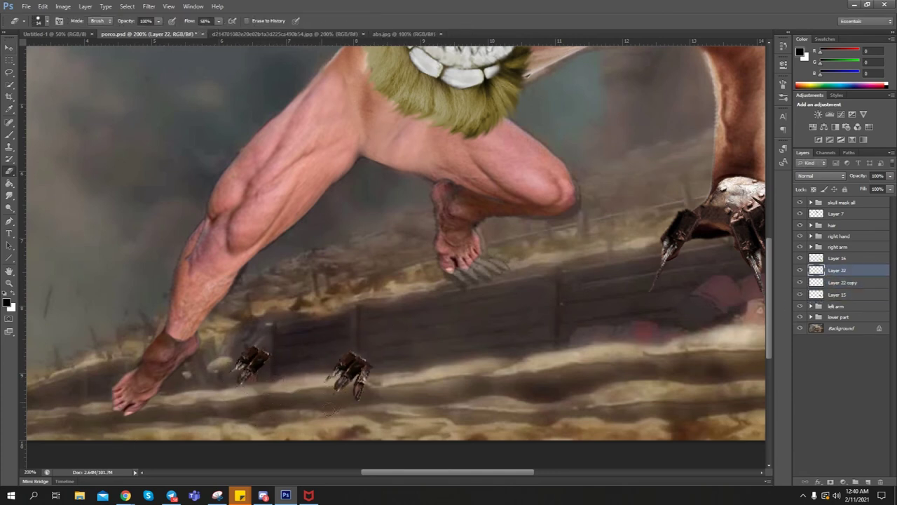
pyautogui.press('v')
pyautogui.moveTo(371, 358)
pyautogui.mouseDown()
pyautogui.moveTo(284, 350)
pyautogui.moveTo(265, 370)
pyautogui.moveTo(145, 394)
pyautogui.mouseUp()
pyautogui.hotkey('alt', '[')
pyautogui.press('e')
pyautogui.press('v')
pyautogui.press('Delete')
# - Warp the claw so it bends around the left foot's toes
pyautogui.hotkey('ctrl', 't')
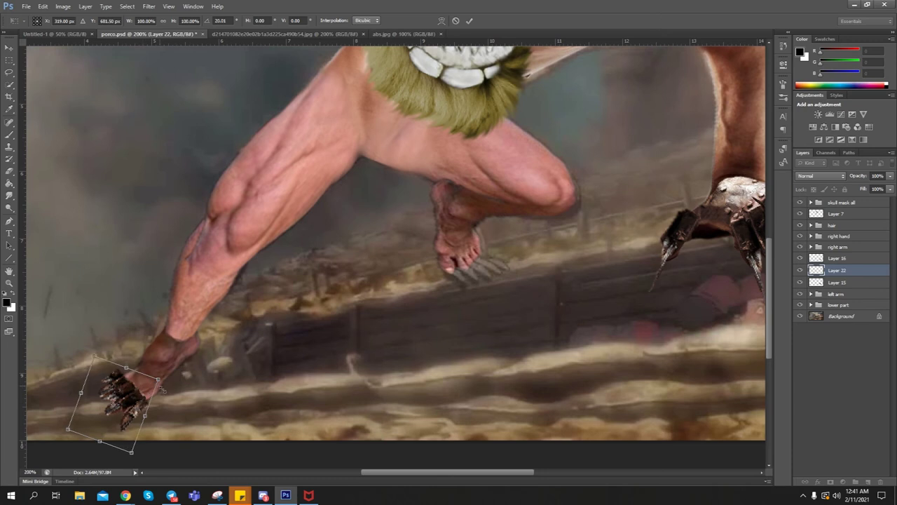
pyautogui.rightClick(145, 395)
pyautogui.click(176, 330)
pyautogui.moveTo(105, 421); pyautogui.dragTo(154, 424)
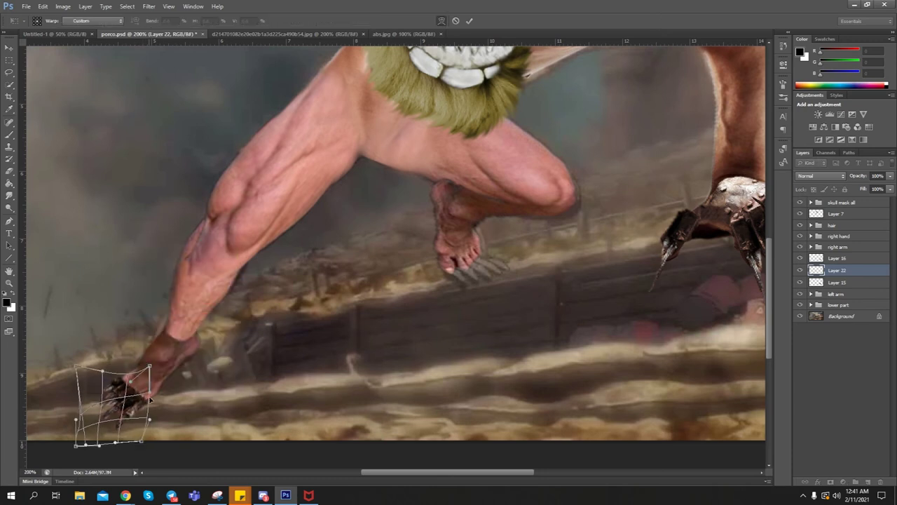
# - Commit the claw warp, check the lower part group, and select Layer 22, the foot claw
pyautogui.click(469, 21)
pyautogui.hotkey('ctrl', 'u')
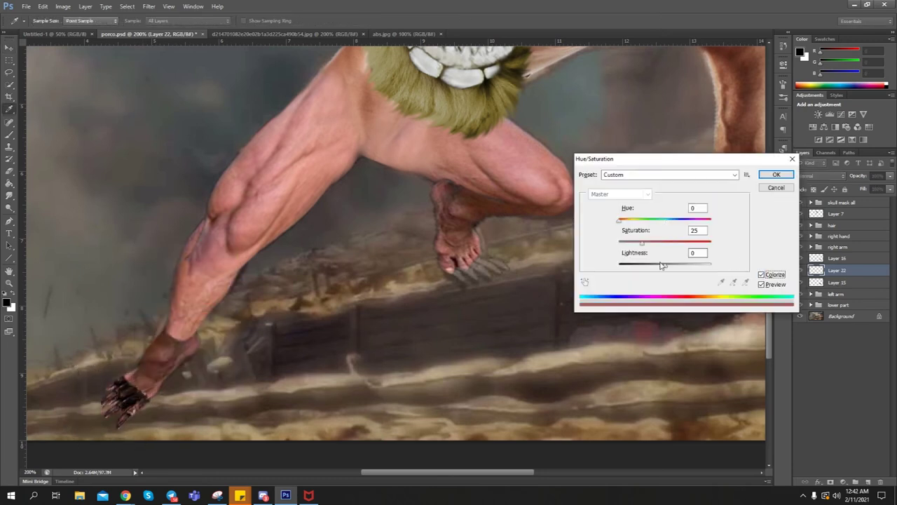
pyautogui.press('Escape')
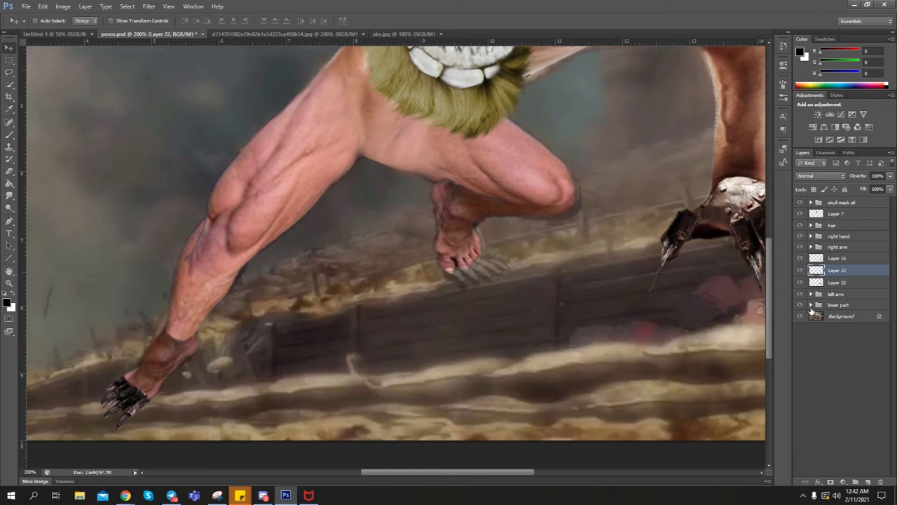
pyautogui.click(811, 305)
pyautogui.click(806, 354)
pyautogui.press('e')
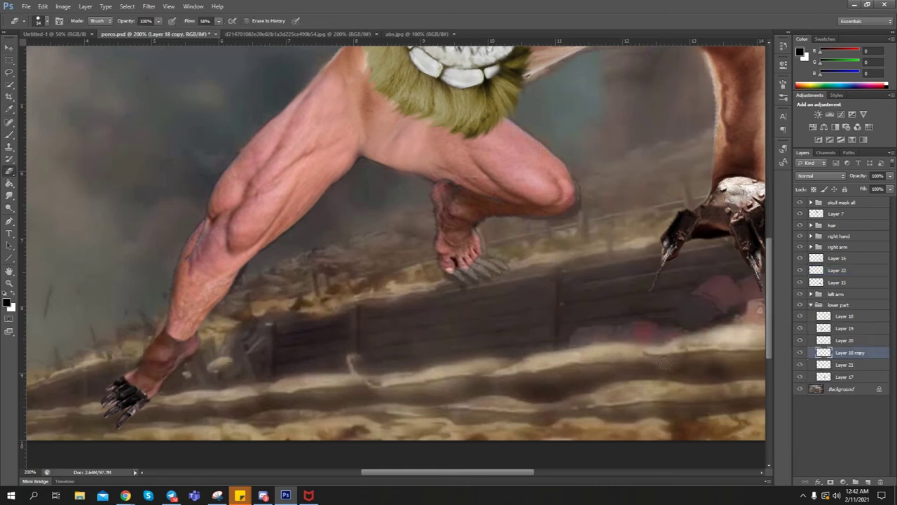
pyautogui.click(811, 305)
pyautogui.click(805, 258)
pyautogui.click(840, 272)
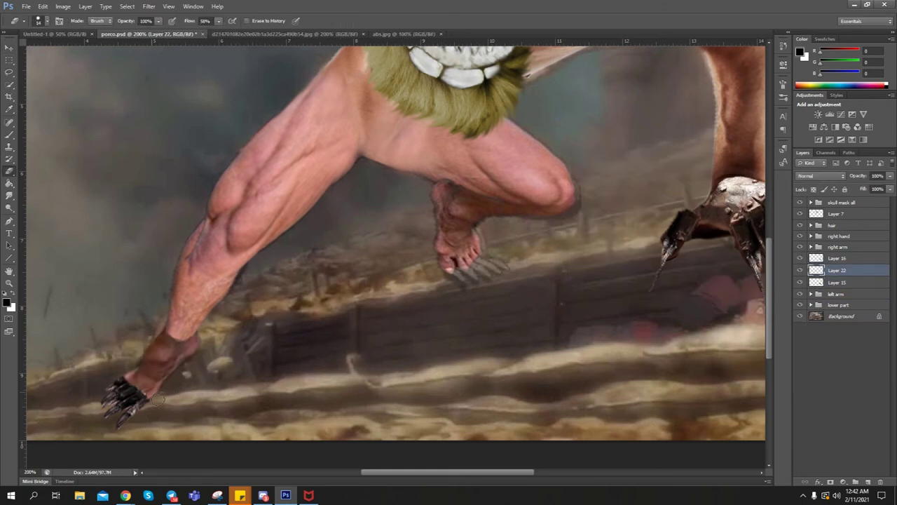
pyautogui.press(']')
# - Duplicate the claw, flip it vertically, and warp it onto the raised foot
pyautogui.hotkey('ctrl', 'j')
pyautogui.hotkey('ctrl', 't')
pyautogui.rightClick(420, 342)
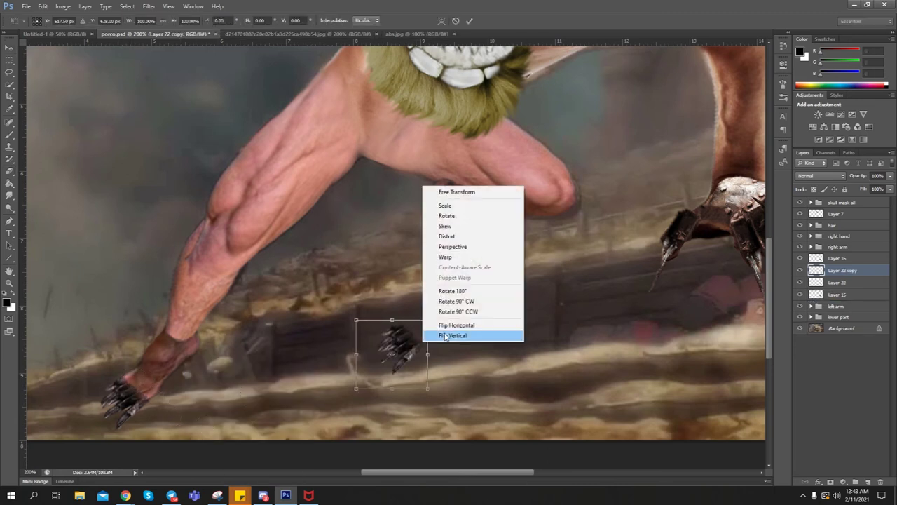
pyautogui.click(470, 334)
pyautogui.moveTo(490, 270); pyautogui.dragTo(502, 269)
pyautogui.press('Escape')
pyautogui.hotkey('ctrl', 't')
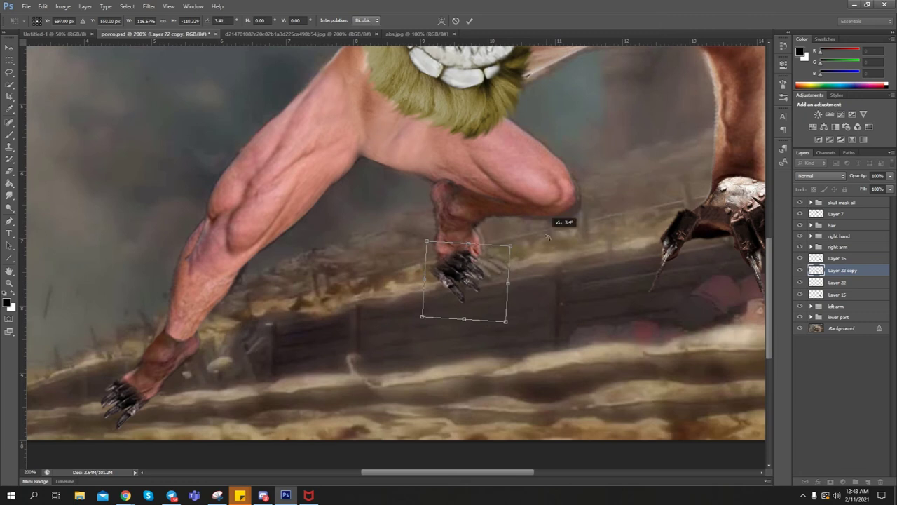
pyautogui.rightClick(477, 263)
pyautogui.click(498, 333)
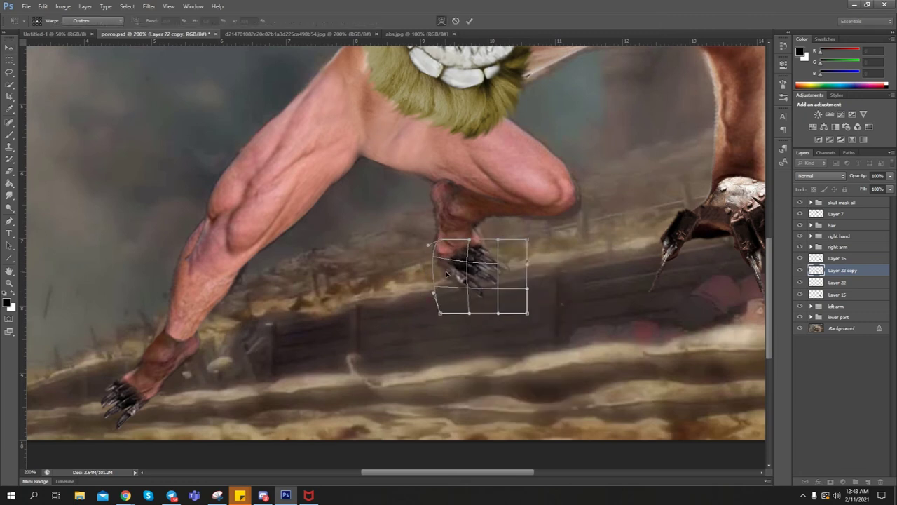
pyautogui.moveTo(439, 280); pyautogui.dragTo(489, 242)
pyautogui.press('Return')
# - Select the Layer 22 copy and toggle Layer 22's visibility to check both claws
pyautogui.press('b')
pyautogui.click(866, 261)
pyautogui.press('z')
pyautogui.rightClick(567, 330)
pyautogui.press('Escape')
pyautogui.click(811, 317)
pyautogui.click(871, 328)
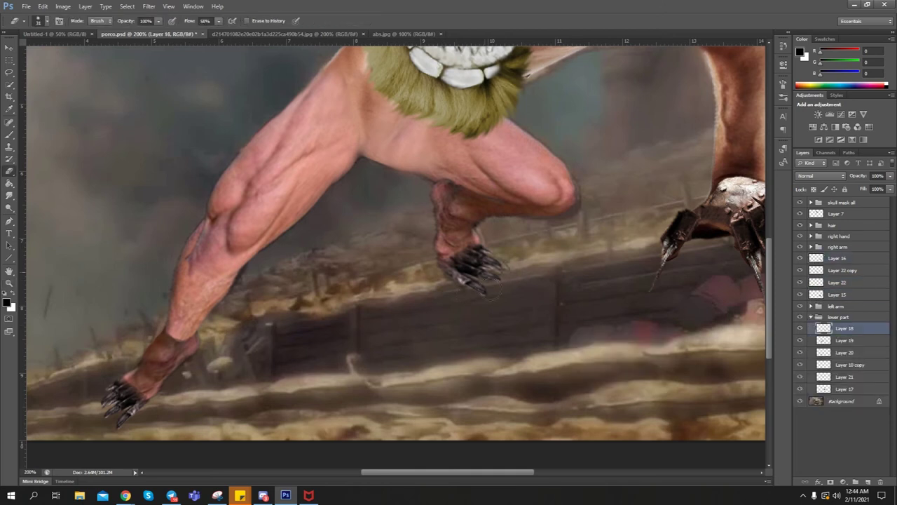
pyautogui.click(811, 317)
pyautogui.press('b')
pyautogui.click(841, 270)
pyautogui.click(799, 282)
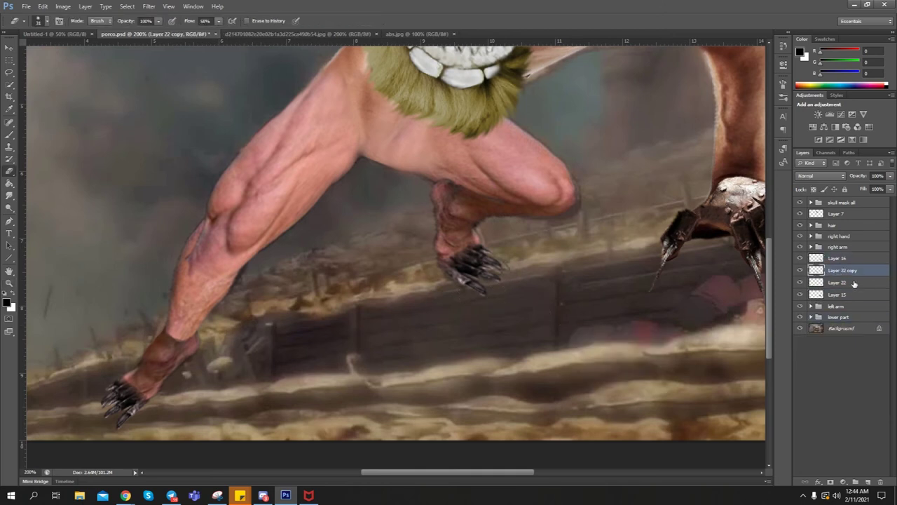
# - Group Layer 16 with the claw layers into a new renamed group
pyautogui.click(808, 260)
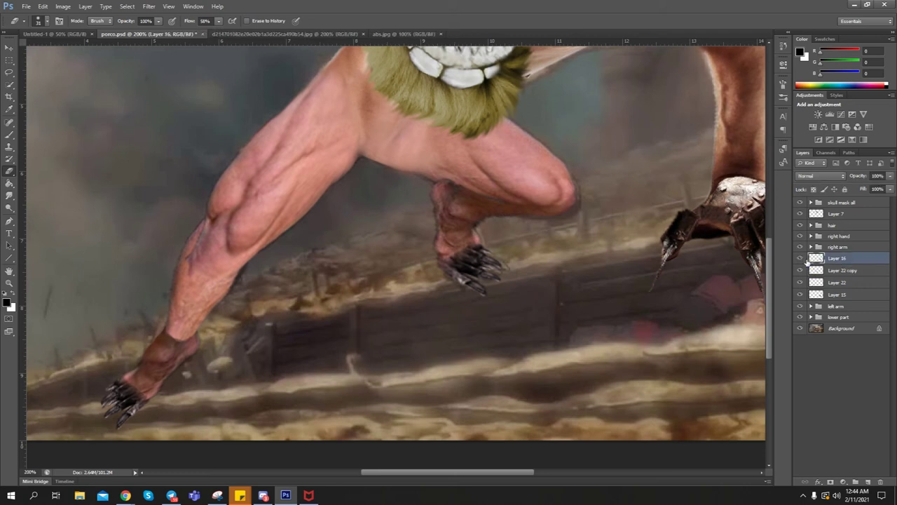
pyautogui.keyDown('ctrl'); pyautogui.click(831, 295); pyautogui.keyUp('ctrl')
pyautogui.hotkey('ctrl', 'g')
pyautogui.doubleClick(841, 258)
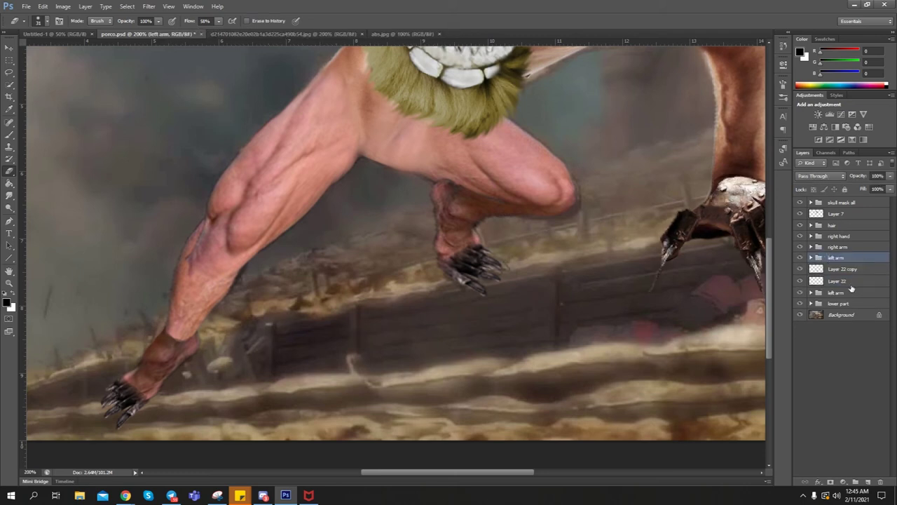
pyautogui.hotkey('ctrl', 'g')
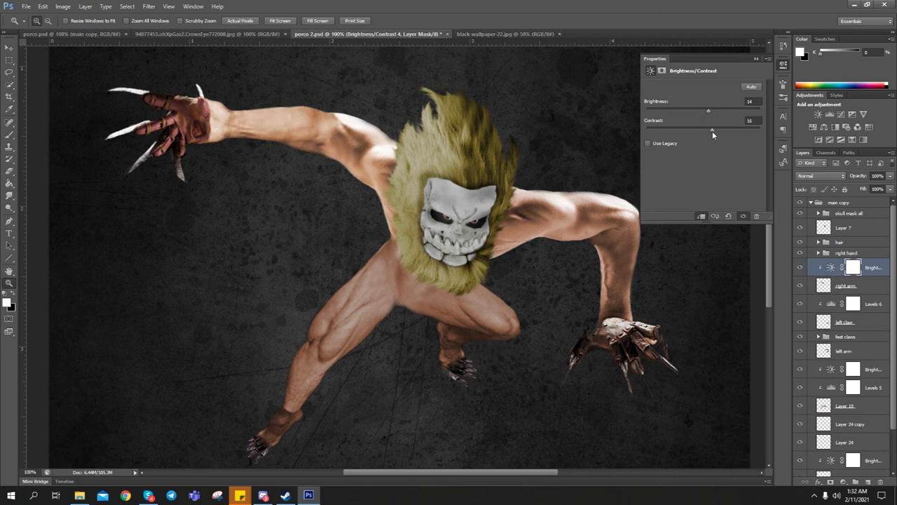
# - Merge the right hand group and brighten it with a clipped Levels adjustment
pyautogui.click(841, 253)
pyautogui.hotkey('ctrl', 'e')
pyautogui.click(855, 482)
pyautogui.click(834, 314)
pyautogui.moveTo(760, 184)
pyautogui.mouseDown()
pyautogui.moveTo(743, 184)
pyautogui.moveTo(758, 184)
pyautogui.mouseUp()
pyautogui.moveTo(709, 153); pyautogui.dragTo(715, 153)
pyautogui.moveTo(661, 154); pyautogui.dragTo(710, 155)
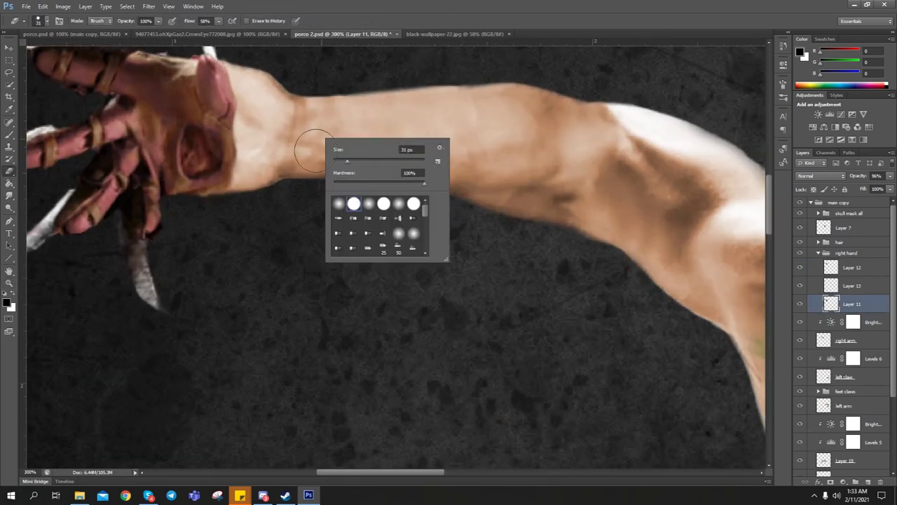
# - Try a brightening blend mode, set the hand layer to 65% opacity, and pick a soft eraser
pyautogui.click(820, 176)
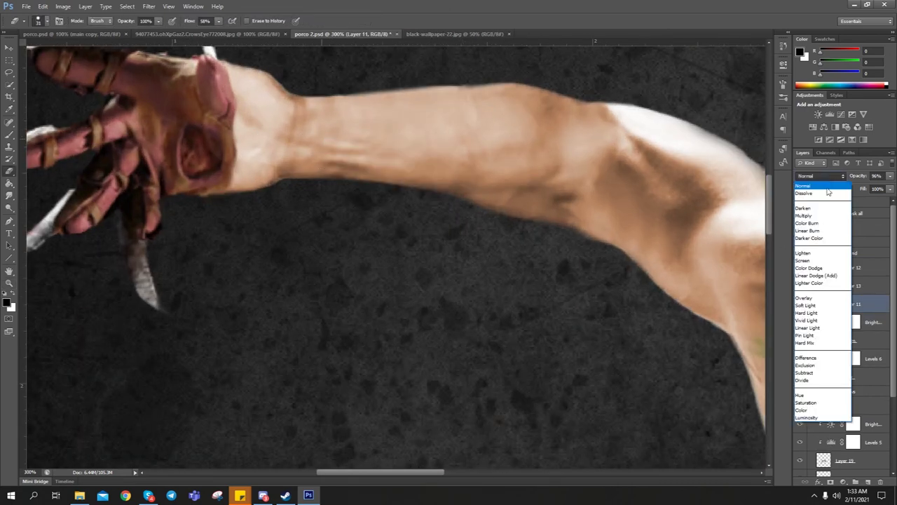
pyautogui.click(817, 275)
pyautogui.click(822, 176)
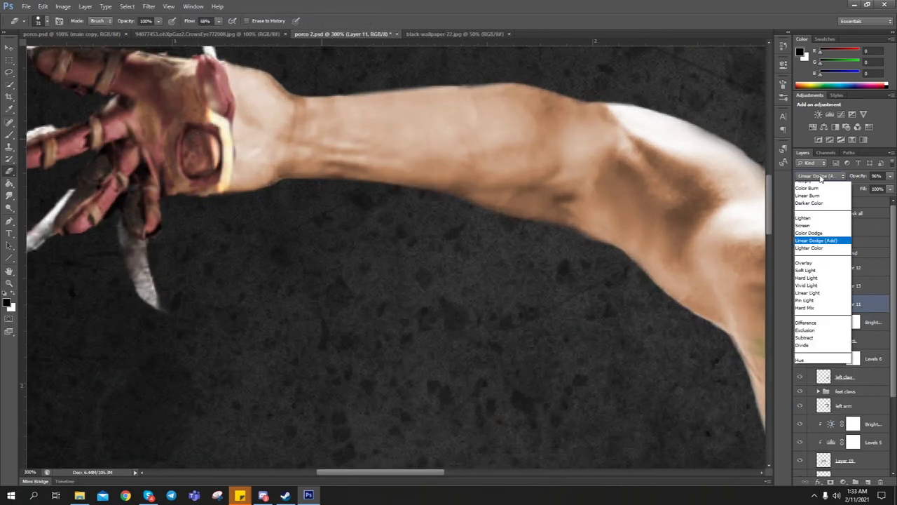
pyautogui.press('z')
pyautogui.hotkey('ctrl', '-')
pyautogui.write('65')
pyautogui.press('Return')
pyautogui.press('e')
pyautogui.rightClick(314, 178)
pyautogui.click(330, 202)
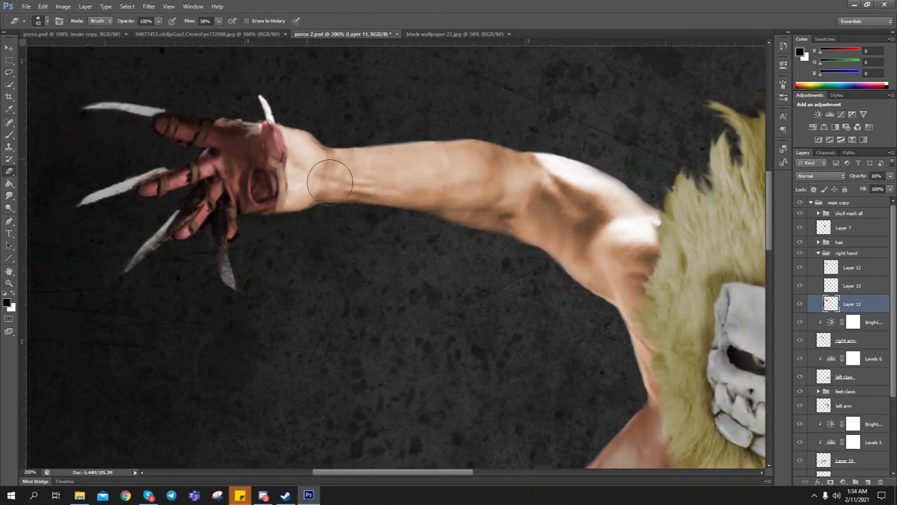
# - Merge the right hand group into one layer with a Brightness/Contrast adjustment above it
pyautogui.press('z')
pyautogui.hotkey('ctrl', '-')
pyautogui.hotkey('ctrl', '-')
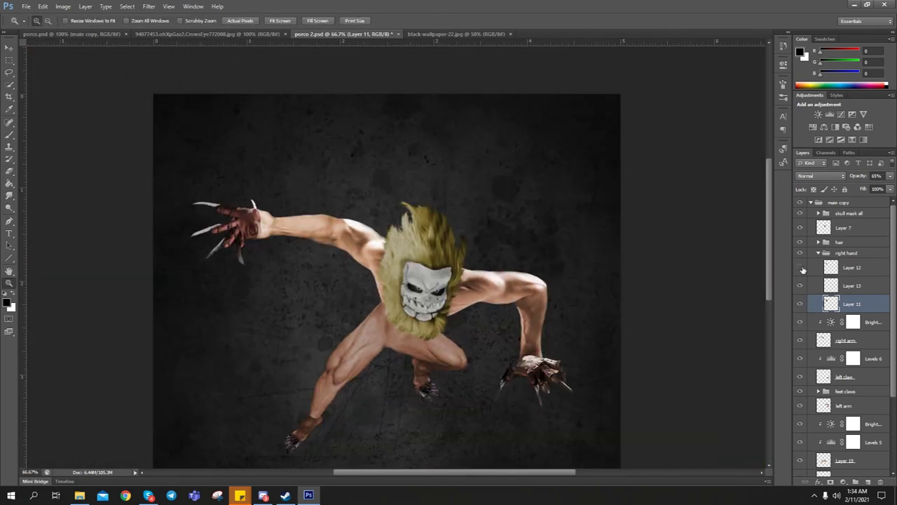
pyautogui.rightClick(887, 273)
pyautogui.rightClick(859, 252)
pyautogui.click(806, 156)
pyautogui.click(818, 114)
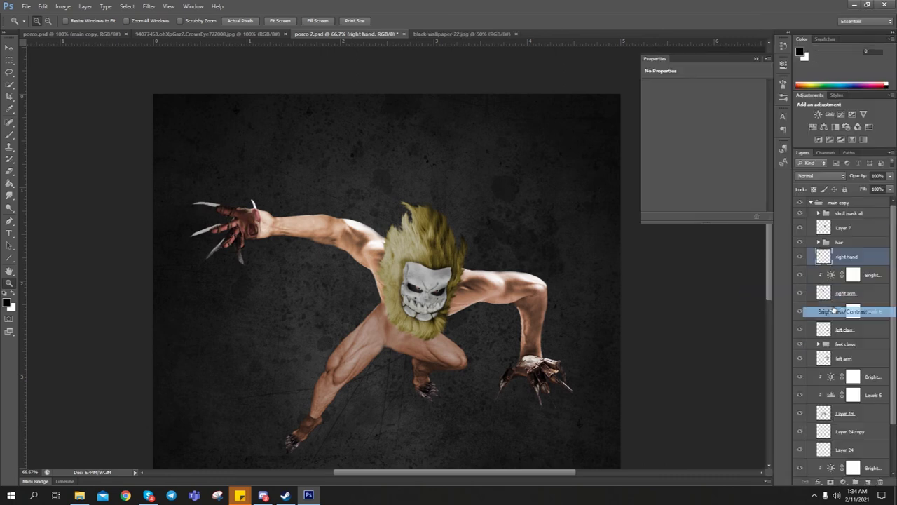
pyautogui.moveTo(703, 111); pyautogui.dragTo(724, 111)
pyautogui.doubleClick(230, 230)
pyautogui.rightClick(391, 232)
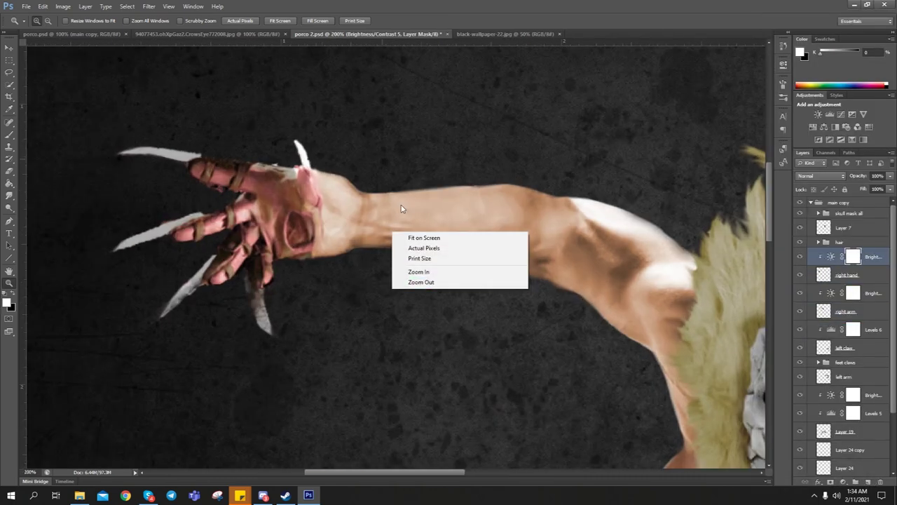
# - Choose a soft eraser preset, reset the foreground to black, and fit the whole figure on screen
pyautogui.press('e')
pyautogui.rightClick(403, 203)
pyautogui.doubleClick(403, 203)
pyautogui.hotkey('alt', '[')
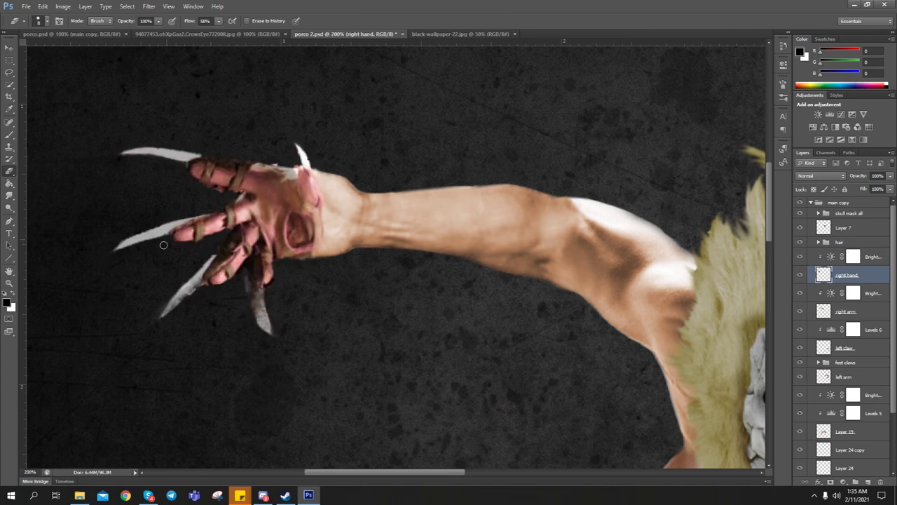
pyautogui.press('z')
pyautogui.hotkey('ctrl', '0')
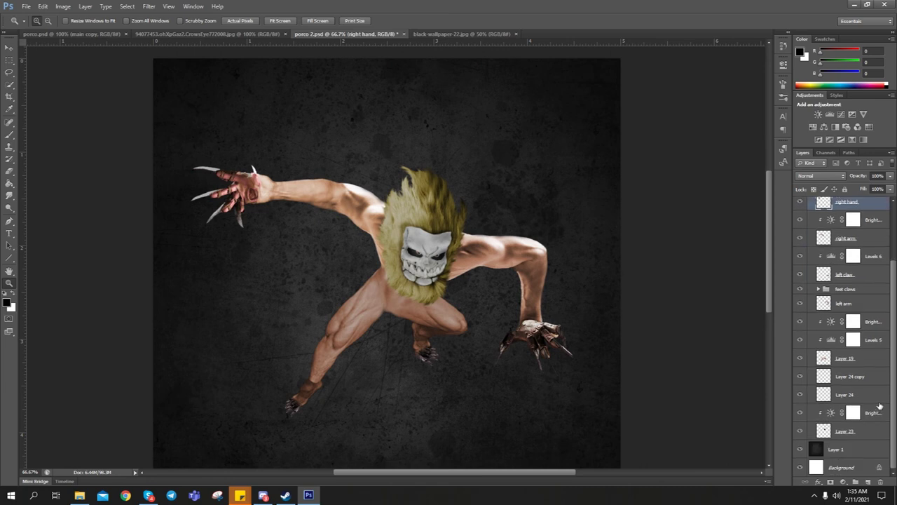
# - Group all the figure layers and add two new empty paint layers
pyautogui.keyDown('shift'); pyautogui.click(886, 254); pyautogui.keyUp('shift')
pyautogui.hotkey('ctrl', 'g')
pyautogui.hotkey('ctrl', 'shift', 'alt', 'n')
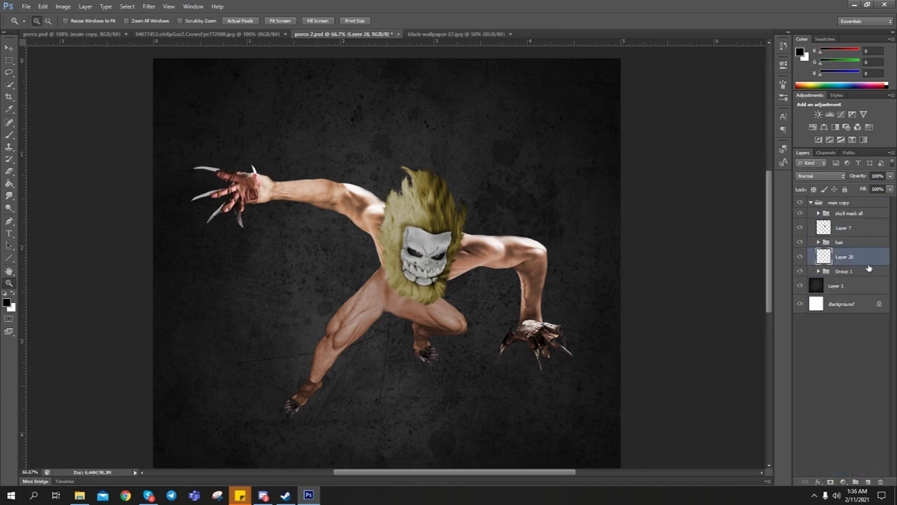
pyautogui.press('b')
pyautogui.rightClick(343, 247)
pyautogui.rightClick(387, 224)
pyautogui.press('Escape')
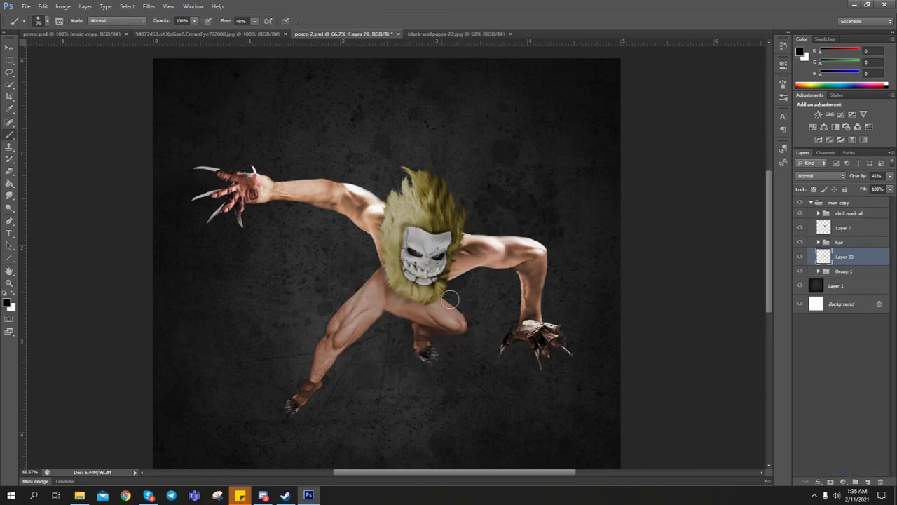
pyautogui.hotkey('ctrl', 'shift', 'alt', 'n')
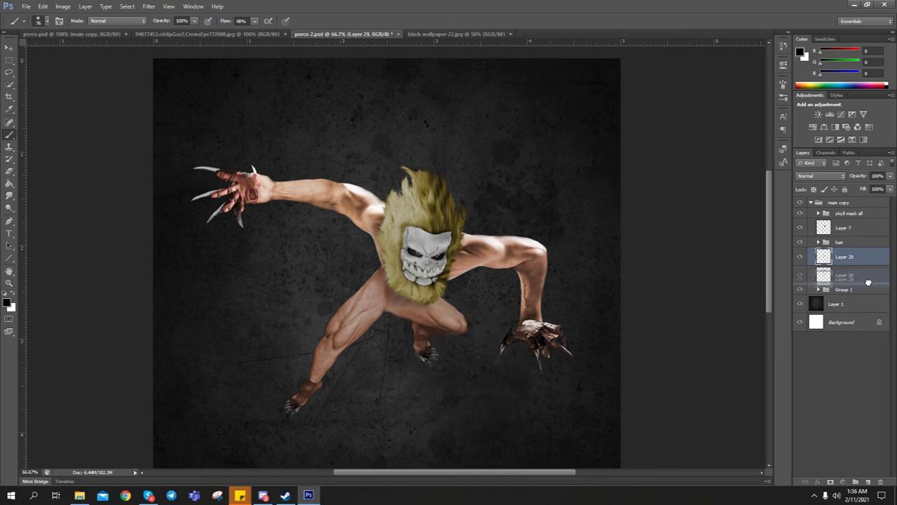
pyautogui.rightClick(391, 326)
pyautogui.press('Escape')
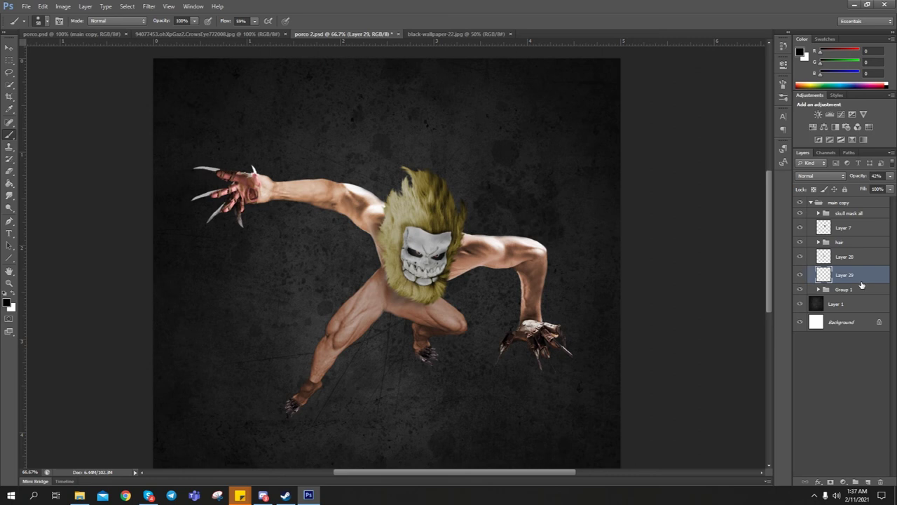
# - Select clipped Layer 30 in Group 1, shrink the brush, and add another clipped shading layer
pyautogui.scroll(-2, 764, 277)
pyautogui.click(818, 289)
pyautogui.scroll(-3, 845, 316)
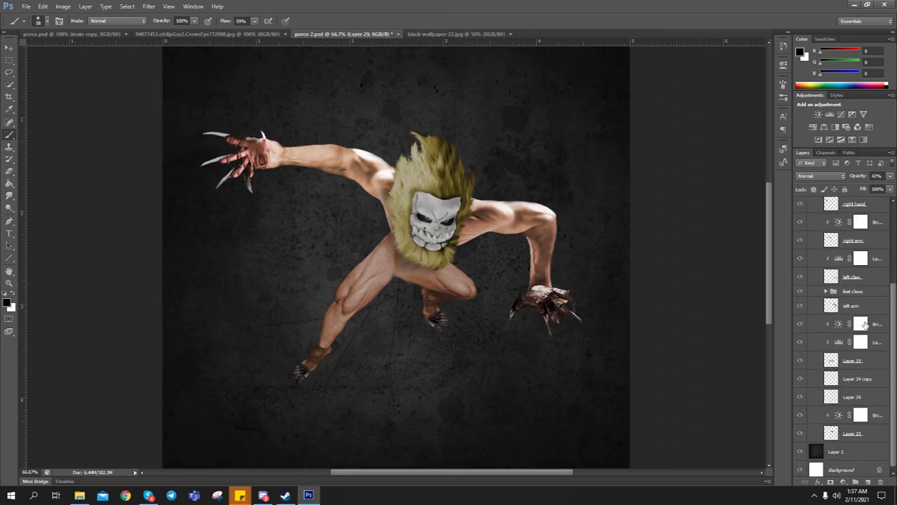
pyautogui.click(859, 357)
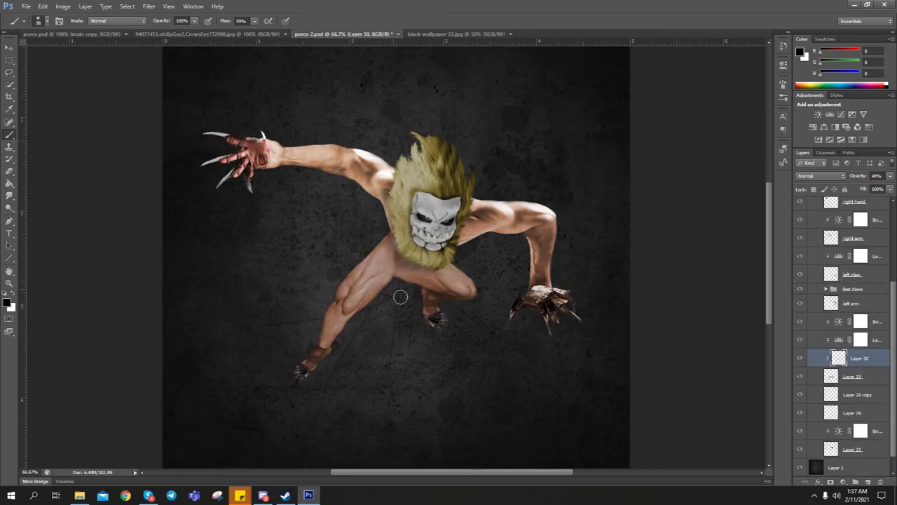
pyautogui.press('[')
pyautogui.press('[')
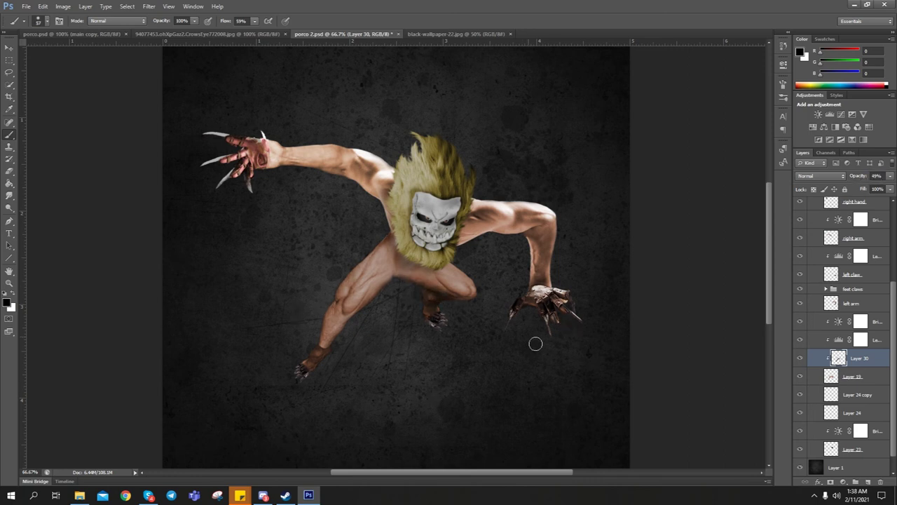
pyautogui.scroll(2, 841, 315)
pyautogui.click(800, 280)
pyautogui.click(852, 280)
pyautogui.click(868, 481)
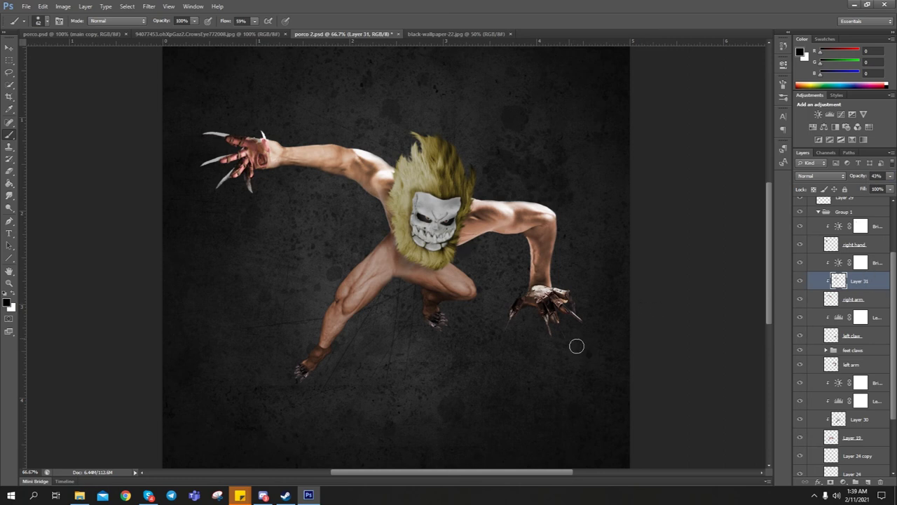
# - Check the clone brush presets and select Layer 19
pyautogui.scroll(-2, 807, 301)
pyautogui.scroll(2, 361, 356)
pyautogui.press('s')
pyautogui.rightClick(430, 352)
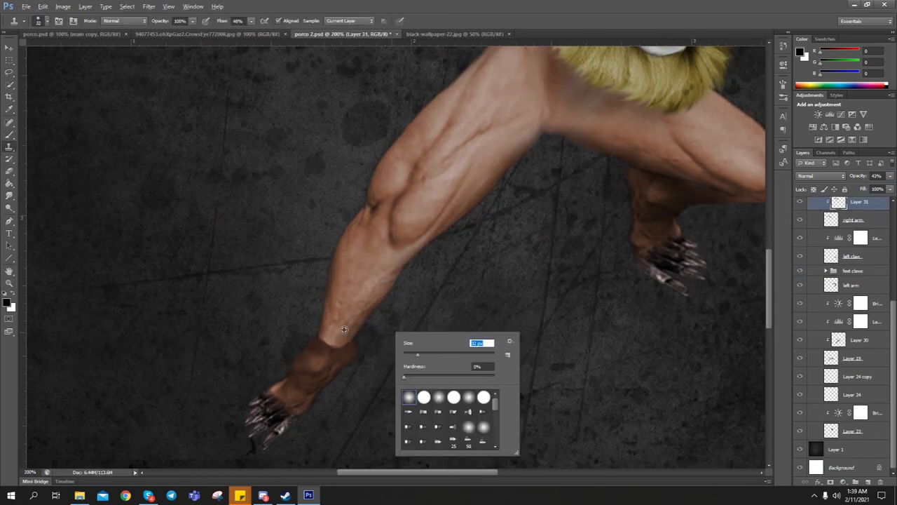
pyautogui.press('Return')
pyautogui.keyDown('ctrl'); pyautogui.click(346, 350); pyautogui.keyUp('ctrl')
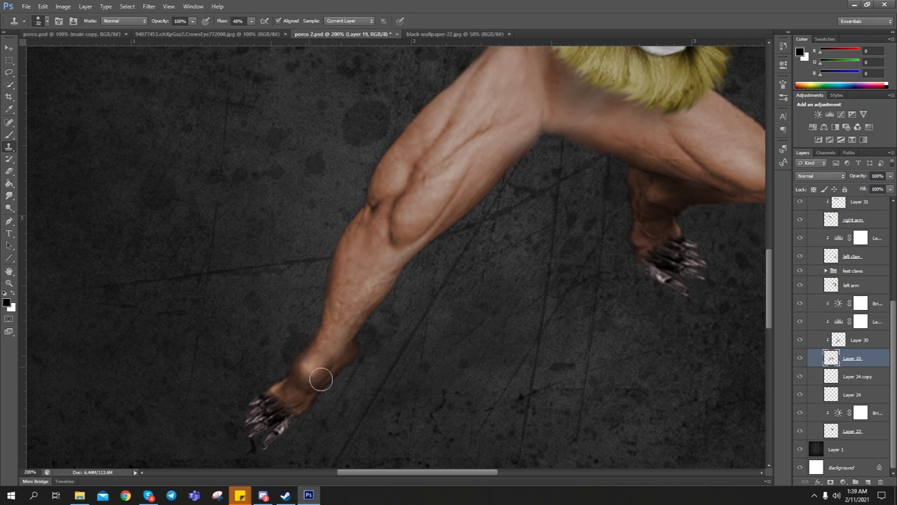
# - Zoom out so the whole figure fits in the window
pyautogui.press('z')
pyautogui.rightClick(393, 356)
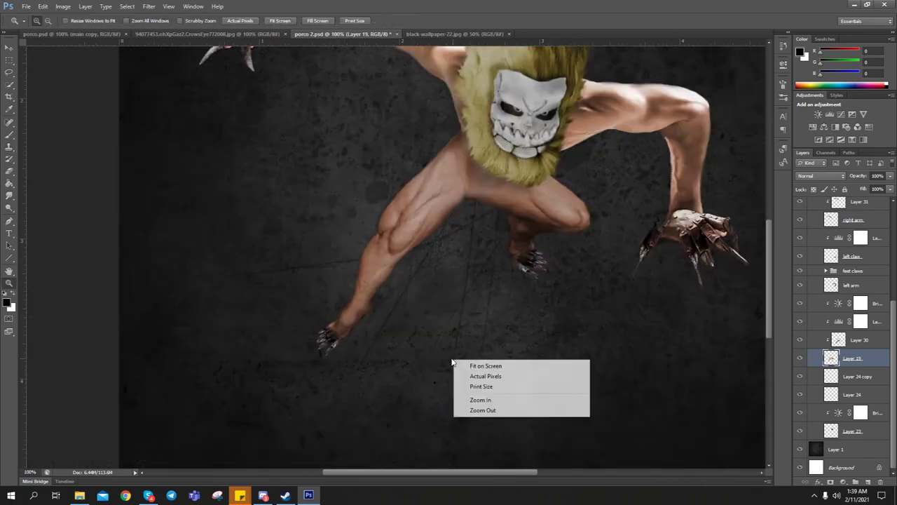
pyautogui.click(379, 320)
pyautogui.rightClick(489, 316)
pyautogui.click(519, 321)
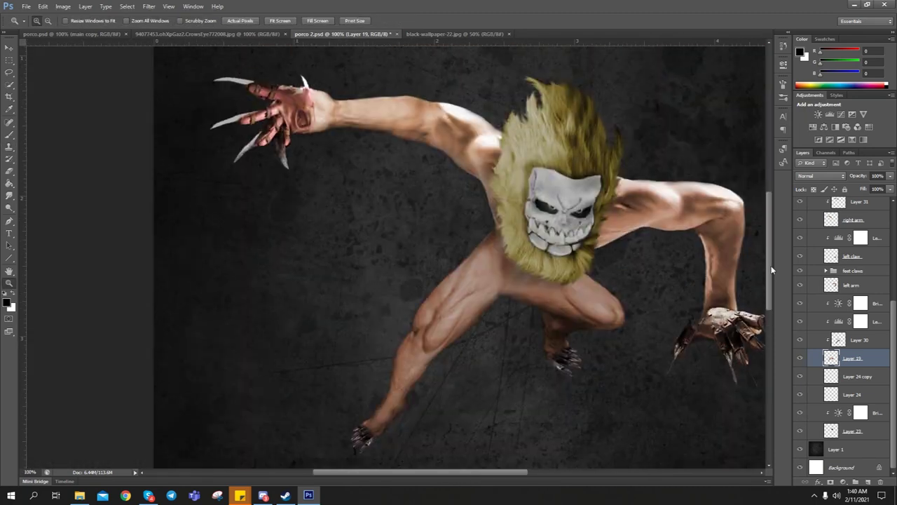
pyautogui.click(161, 80)
pyautogui.keyDown('alt'); pyautogui.click(326, 229); pyautogui.keyUp('alt')
pyautogui.keyDown('alt'); pyautogui.click(325, 229); pyautogui.keyUp('alt')
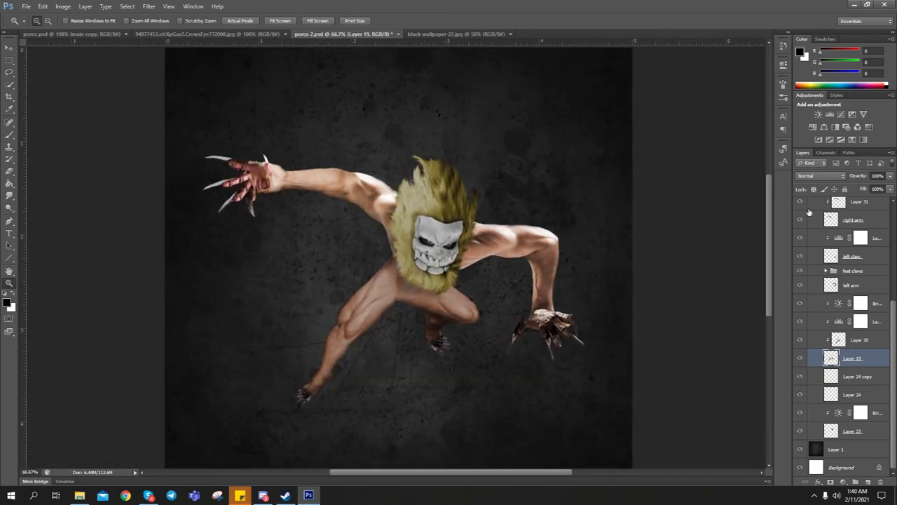
# - Create a new layer clipped to the left arm and set up the paint brush
pyautogui.hotkey('ctrl', 'alt', 'shift', 'n')
pyautogui.hotkey('ctrl', ']')
pyautogui.hotkey('ctrl', ']')
pyautogui.hotkey('ctrl', ']')
pyautogui.hotkey('ctrl', 'alt', 'g')
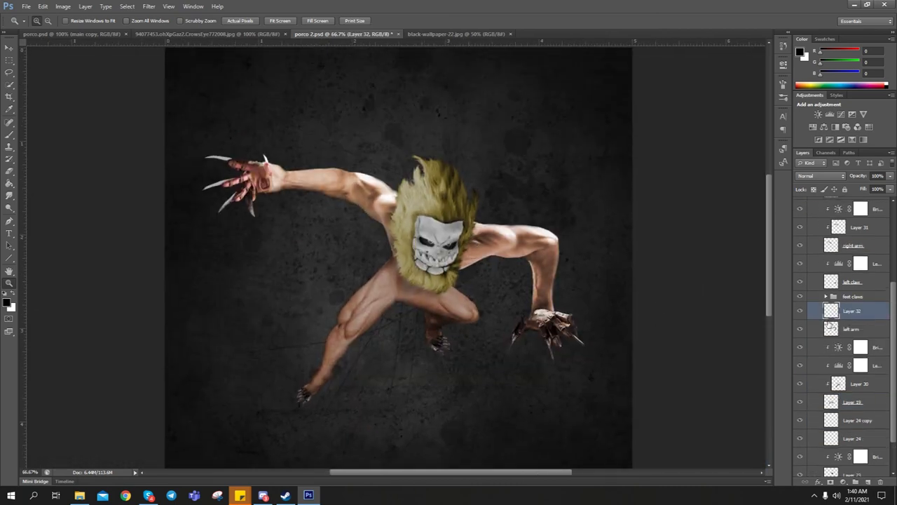
pyautogui.press('b')
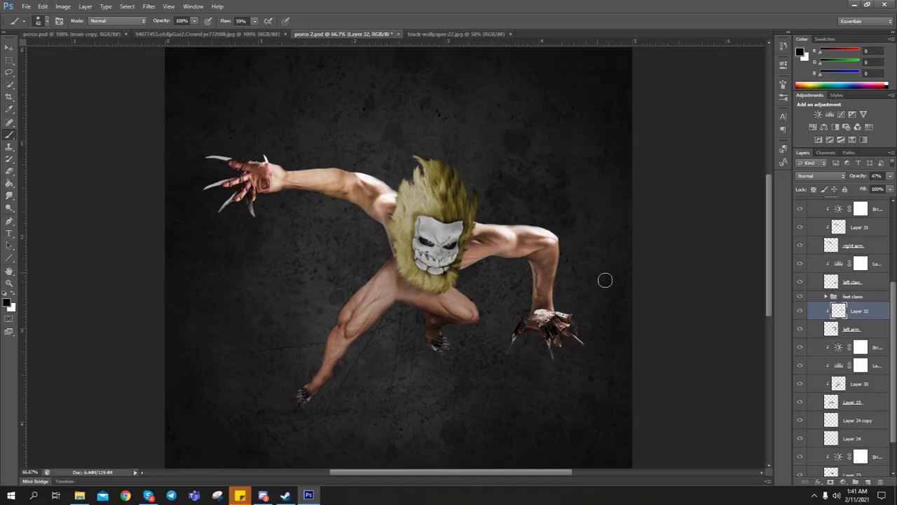
pyautogui.rightClick(605, 281)
pyautogui.press('Return')
# - Switch to the Eraser and adjust its size and hardness for the right arm
pyautogui.hotkey('alt', ']')
pyautogui.hotkey('alt', ']')
pyautogui.hotkey('alt', ']')
pyautogui.press('e')
pyautogui.rightClick(284, 167)
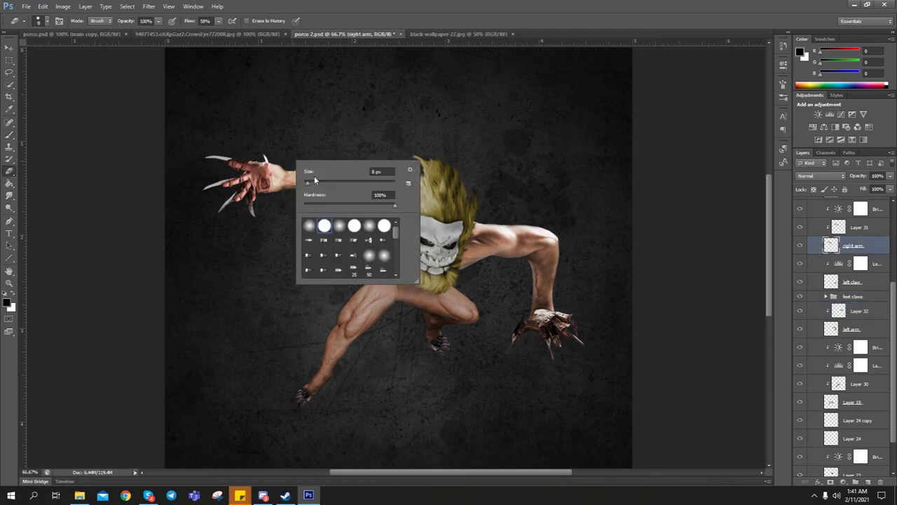
pyautogui.press('Return')
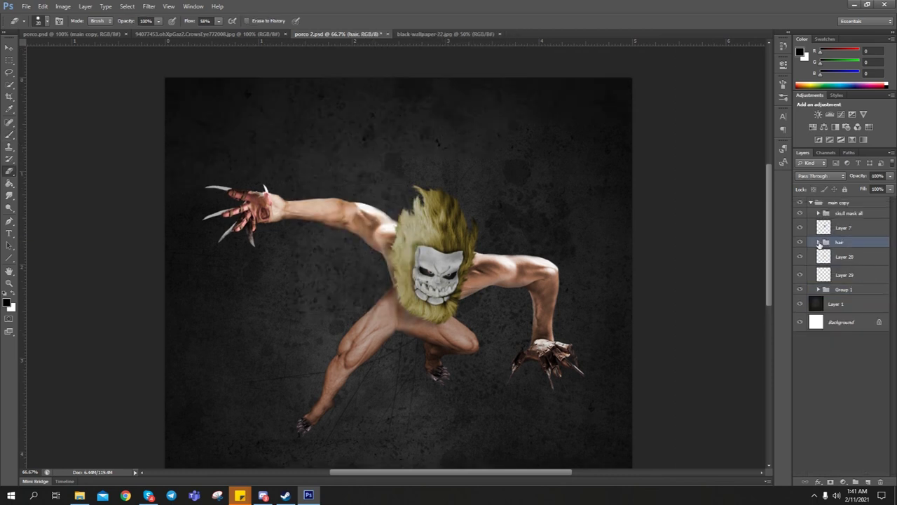
# - Add Layer 33 in the hair group and paint hair over the skull's upper-left edge
pyautogui.click(869, 482)
pyautogui.press('b')
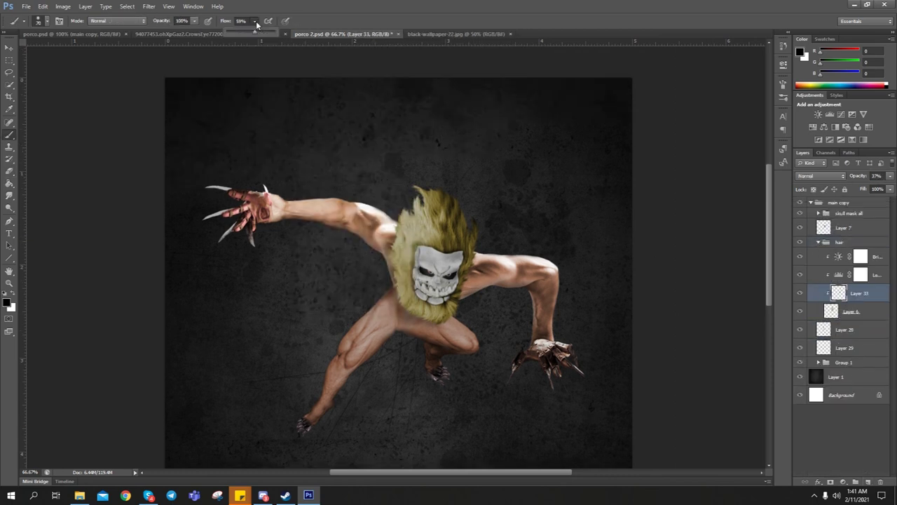
pyautogui.rightClick(431, 200)
pyautogui.rightClick(429, 240)
pyautogui.press('Return')
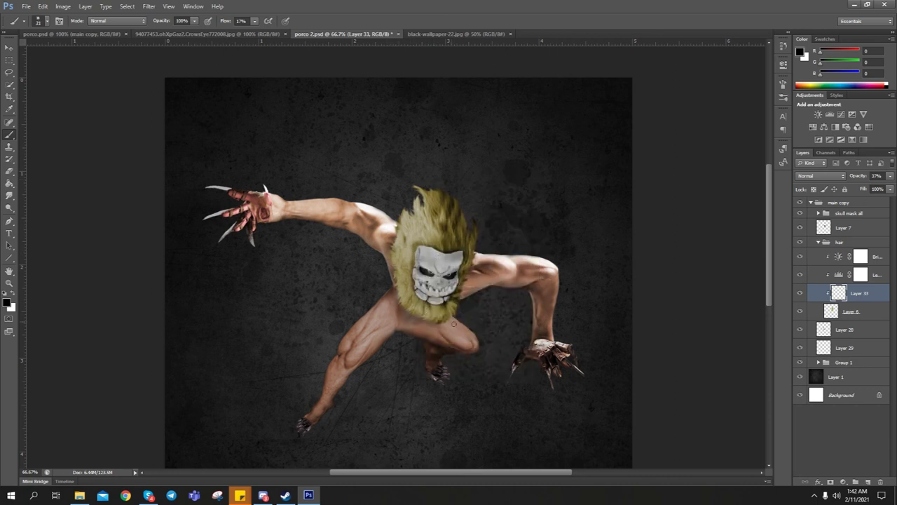
pyautogui.scroll(2, 439, 324)
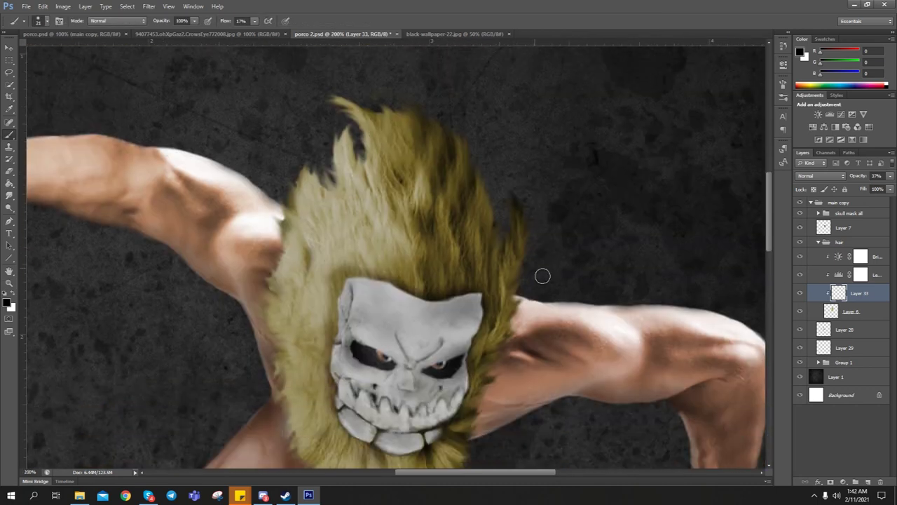
pyautogui.rightClick(375, 209)
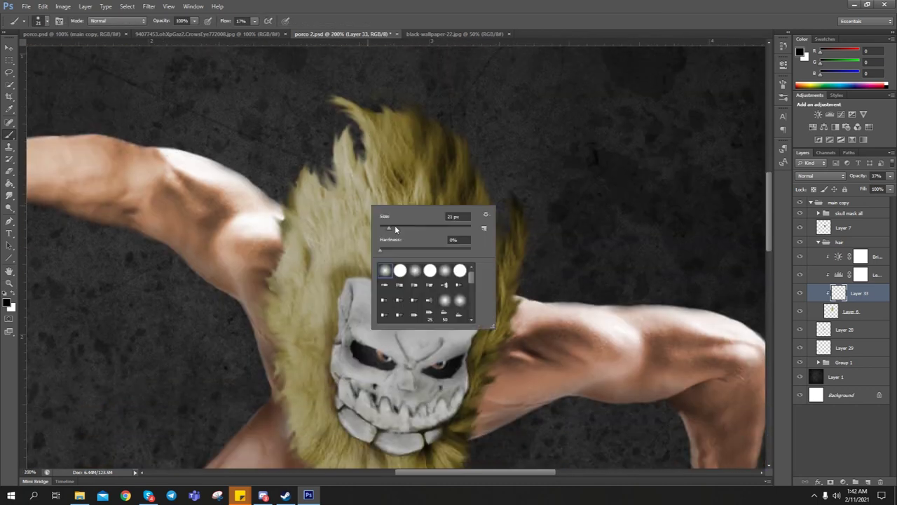
pyautogui.press('Escape')
pyautogui.moveTo(330, 234); pyautogui.dragTo(348, 321)
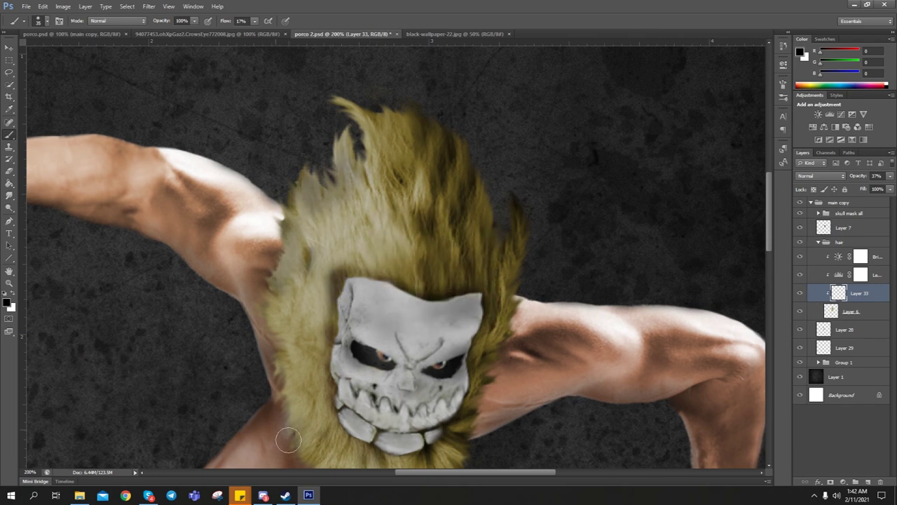
# - Add clipped Layer 34 above it and paint hair strands right of the skull
pyautogui.press('z')
pyautogui.keyDown('alt'); pyautogui.click(640, 226); pyautogui.keyUp('alt')
pyautogui.hotkey('ctrl', 'shift', 'alt', 'n')
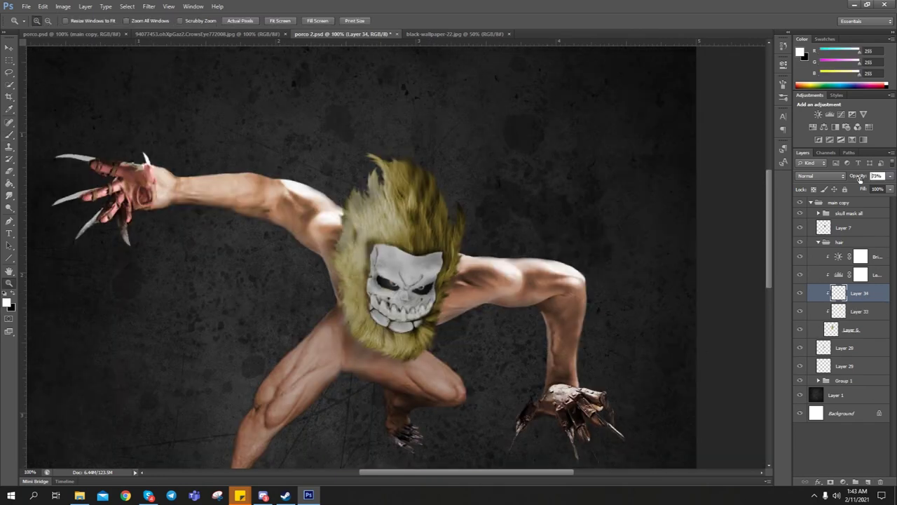
pyautogui.moveTo(860, 180); pyautogui.dragTo(853, 180)
pyautogui.press('b')
pyautogui.moveTo(438, 172); pyautogui.dragTo(460, 269)
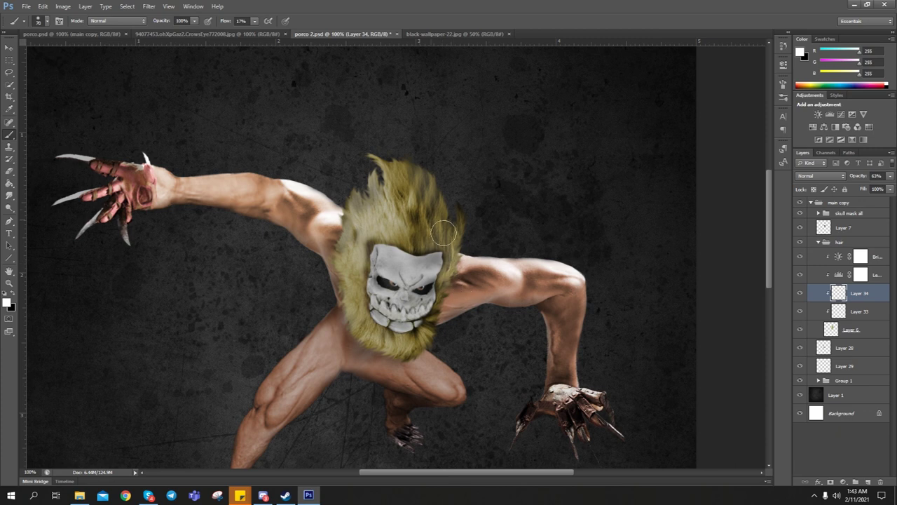
# - Set Layer 34's blend mode to Luminosity at 73% opacity
pyautogui.moveTo(860, 176); pyautogui.dragTo(885, 176)
pyautogui.click(820, 176)
pyautogui.click(823, 210)
pyautogui.press('Down')
pyautogui.press('Down')
pyautogui.press('Down')
pyautogui.press('Down')
pyautogui.press('Down')
pyautogui.press('Down')
pyautogui.press('Down')
pyautogui.press('Down')
pyautogui.press('Down')
pyautogui.press('Down')
pyautogui.press('Down')
pyautogui.press('Down')
pyautogui.moveTo(855, 175); pyautogui.dragTo(848, 176)
# - Adjust the brush settings and zoom in on the head and hair
pyautogui.rightClick(540, 202)
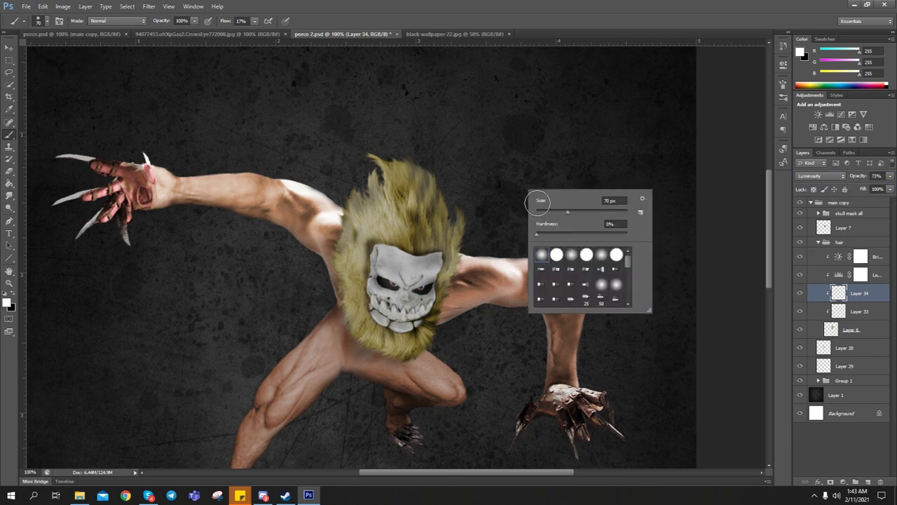
pyautogui.press('z')
pyautogui.keyDown('alt'); pyautogui.click(556, 205); pyautogui.keyUp('alt')
pyautogui.click(473, 181)
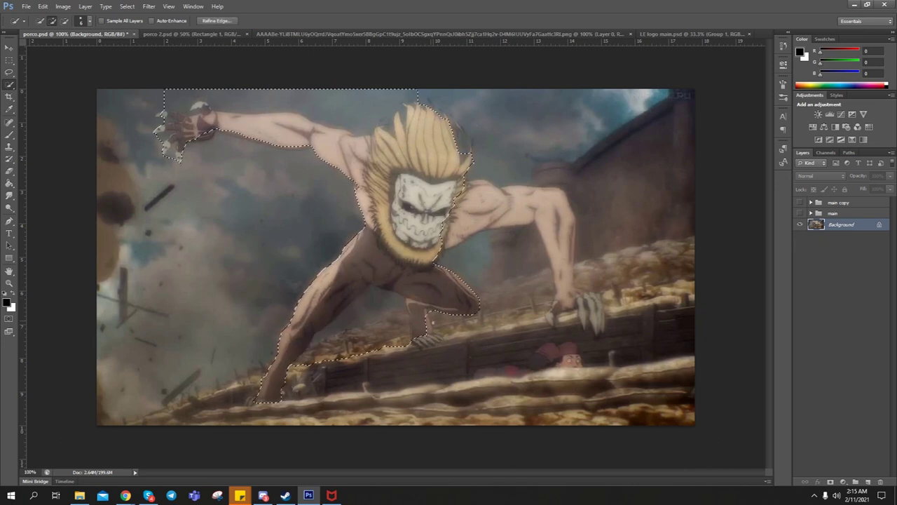
# - Extend the Quick Selection over the other leg, right arm and hand, and drop the sky strip
pyautogui.moveTo(393, 302); pyautogui.dragTo(423, 331)
pyautogui.moveTo(491, 203); pyautogui.dragTo(589, 312)
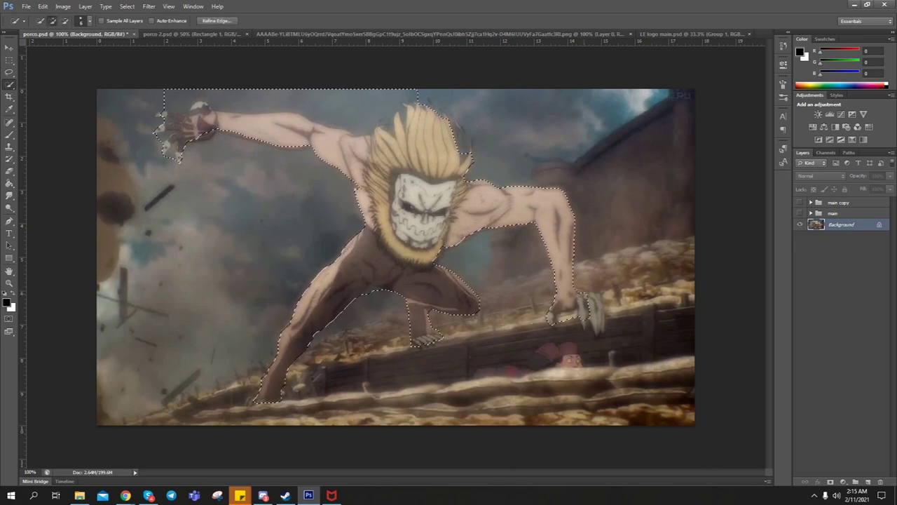
pyautogui.keyDown('alt'); pyautogui.click(266, 105); pyautogui.keyUp('alt')
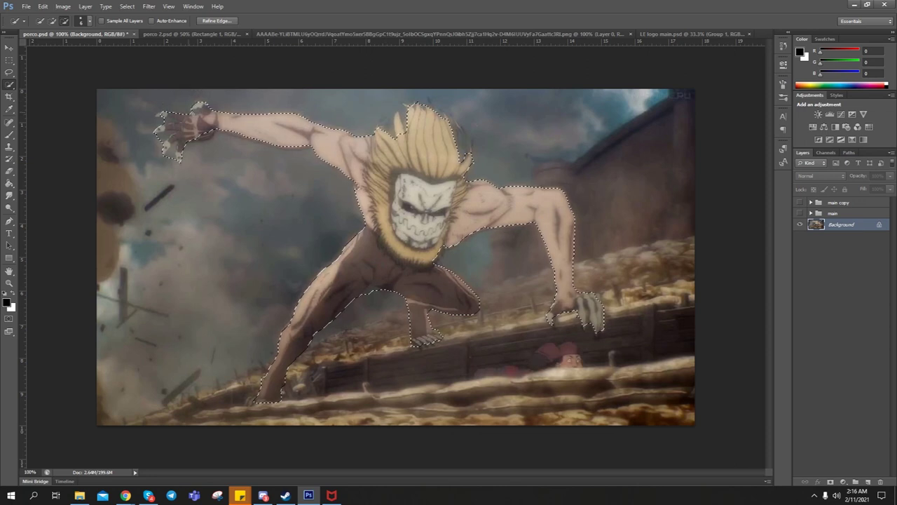
pyautogui.press('alt')
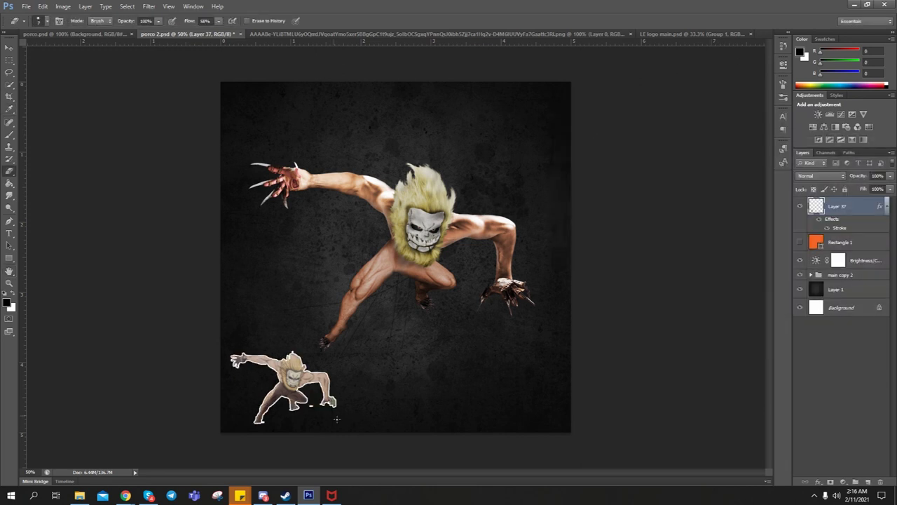
# - Create a merged copy of the main figure group
pyautogui.press('Return')
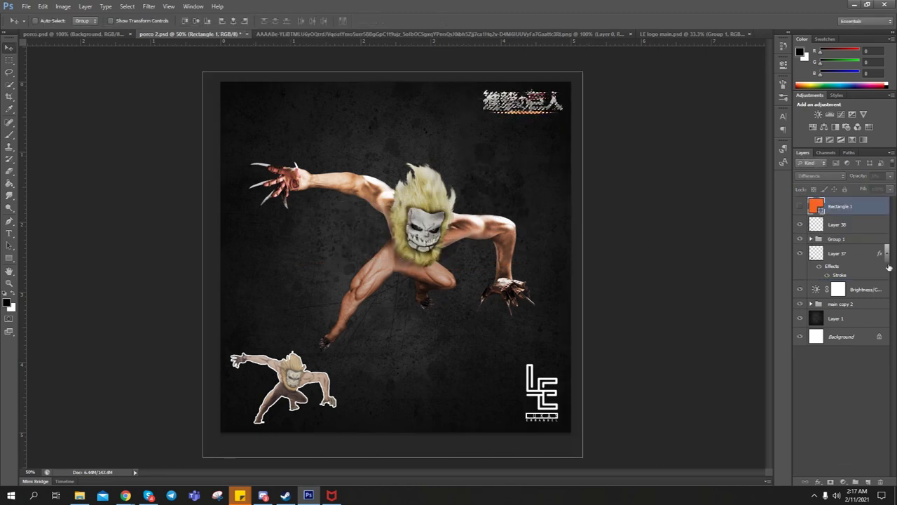
pyautogui.click(868, 306)
pyautogui.rightClick(868, 309)
pyautogui.press('Return')
# - Flip and enlarge the copy behind the figure and fade it to about 30% opacity
pyautogui.hotkey('ctrl', 't')
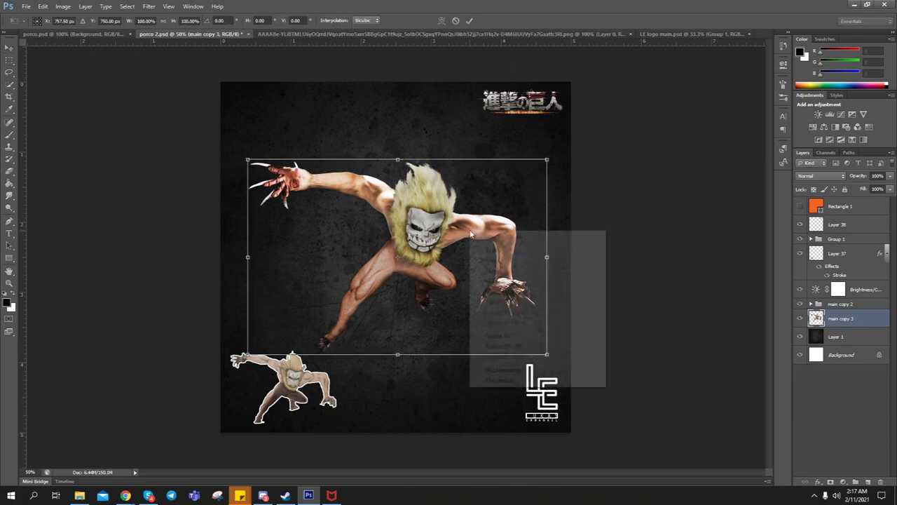
pyautogui.moveTo(565, 161); pyautogui.dragTo(660, 96)
pyautogui.moveTo(517, 181); pyautogui.dragTo(521, 315)
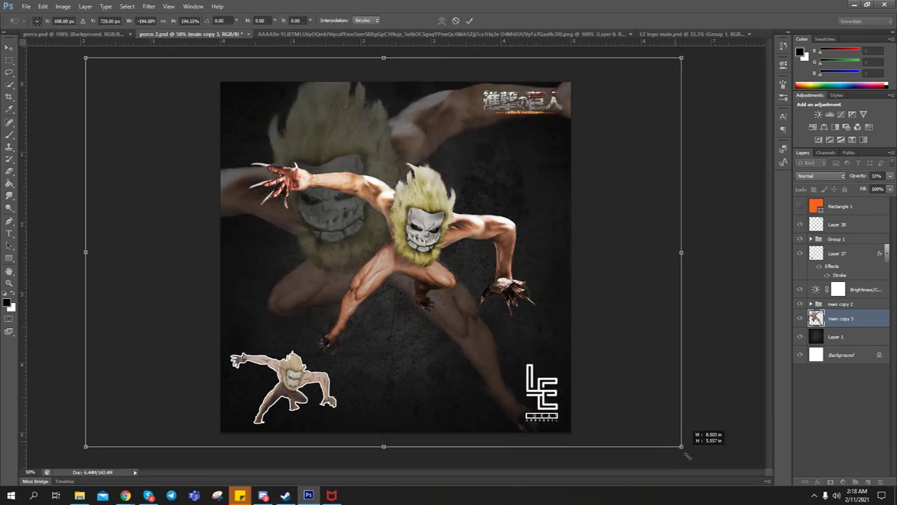
pyautogui.press('Return')
pyautogui.moveTo(856, 176); pyautogui.dragTo(861, 179)
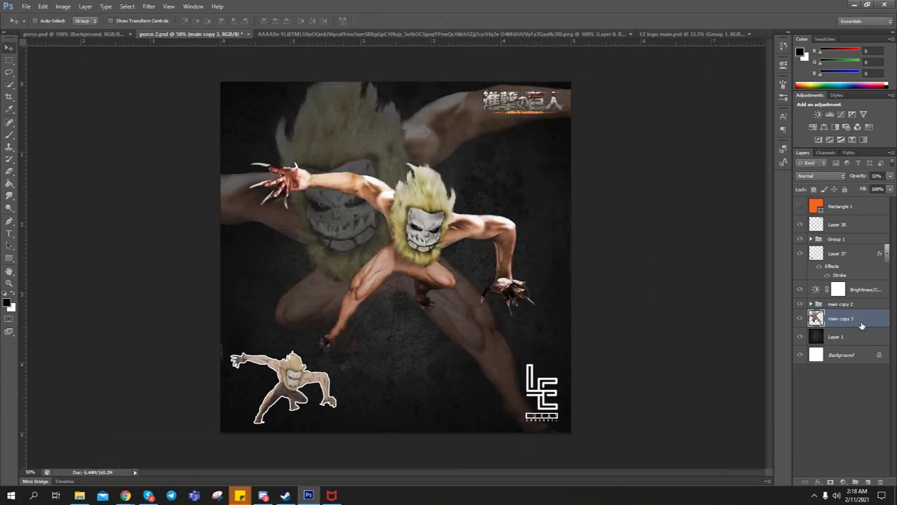
# - Shift the main figure right and nudge the faded copy into place
pyautogui.click(841, 303)
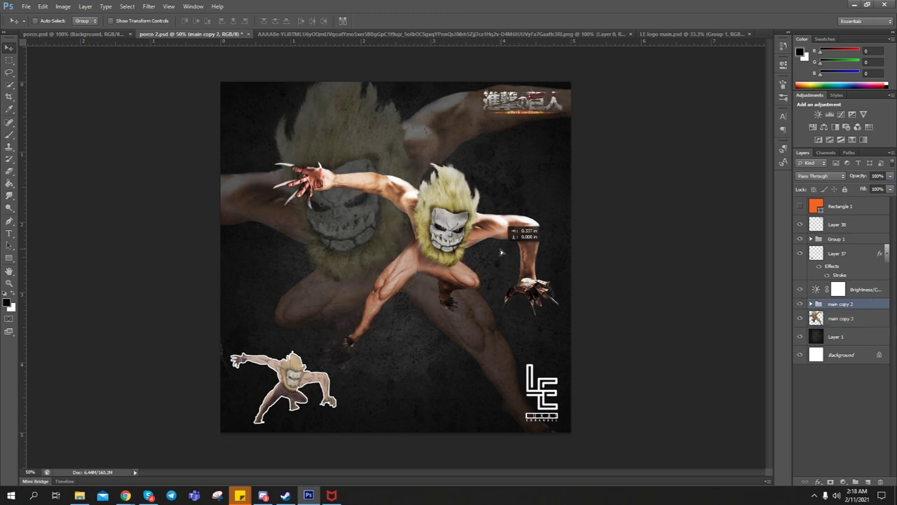
pyautogui.moveTo(503, 243); pyautogui.dragTo(520, 243)
pyautogui.hotkey('alt', '[')
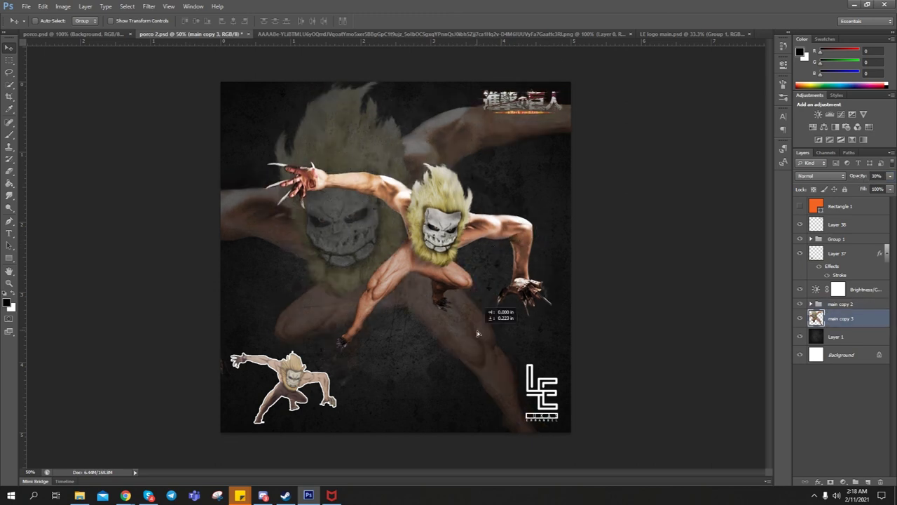
pyautogui.moveTo(481, 311); pyautogui.dragTo(651, 310)
# - Add a new paint layer with a ~15 px brush and show the orange Rectangle 1 tint overlay
pyautogui.click(870, 483)
pyautogui.press('b')
pyautogui.rightClick(430, 329)
pyautogui.press('Escape')
pyautogui.rightClick(409, 359)
pyautogui.press('Escape')
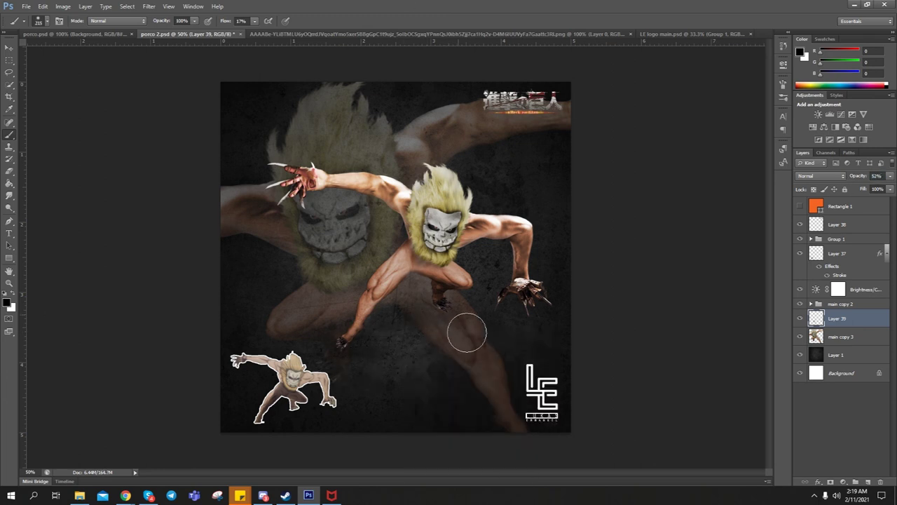
pyautogui.rightClick(446, 314)
pyautogui.moveTo(522, 336); pyautogui.dragTo(462, 339)
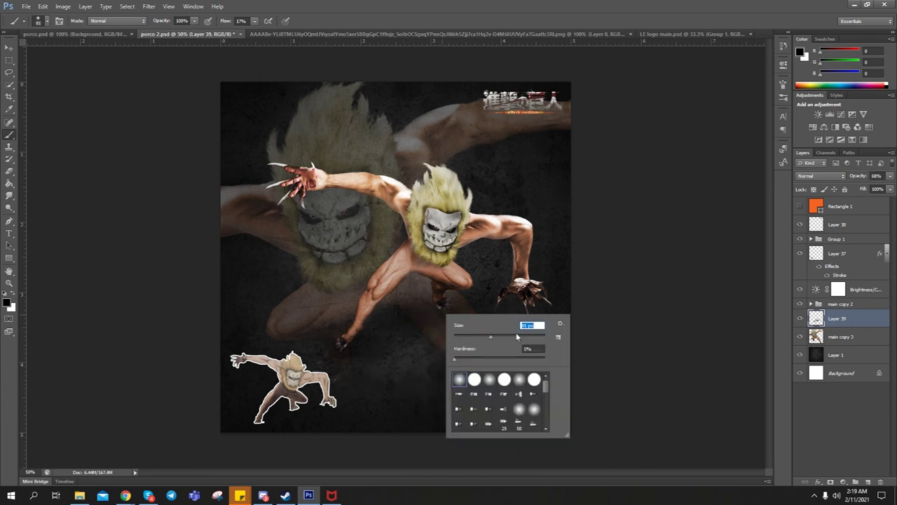
pyautogui.press('Return')
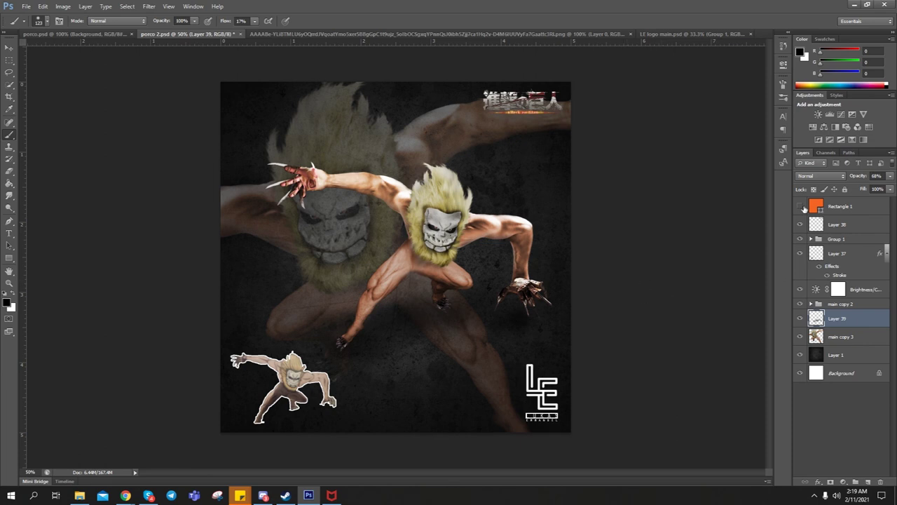
pyautogui.click(800, 206)
pyautogui.click(840, 206)
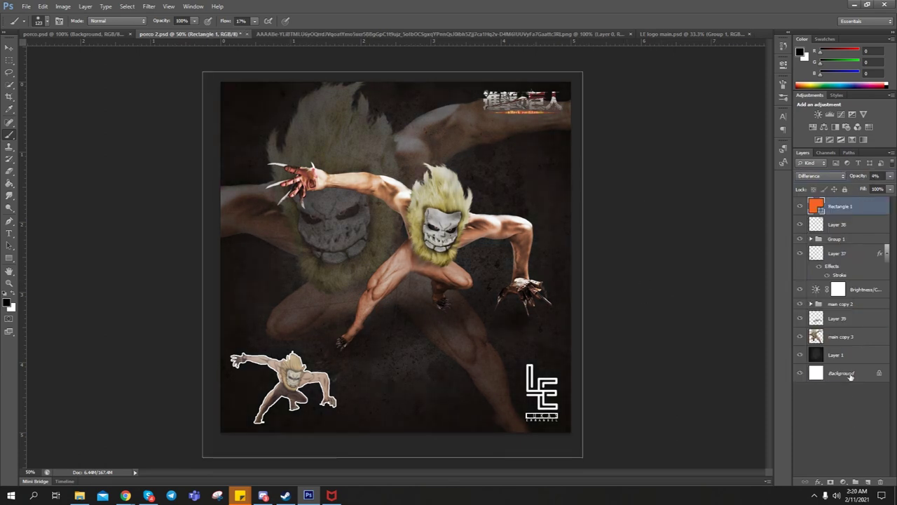